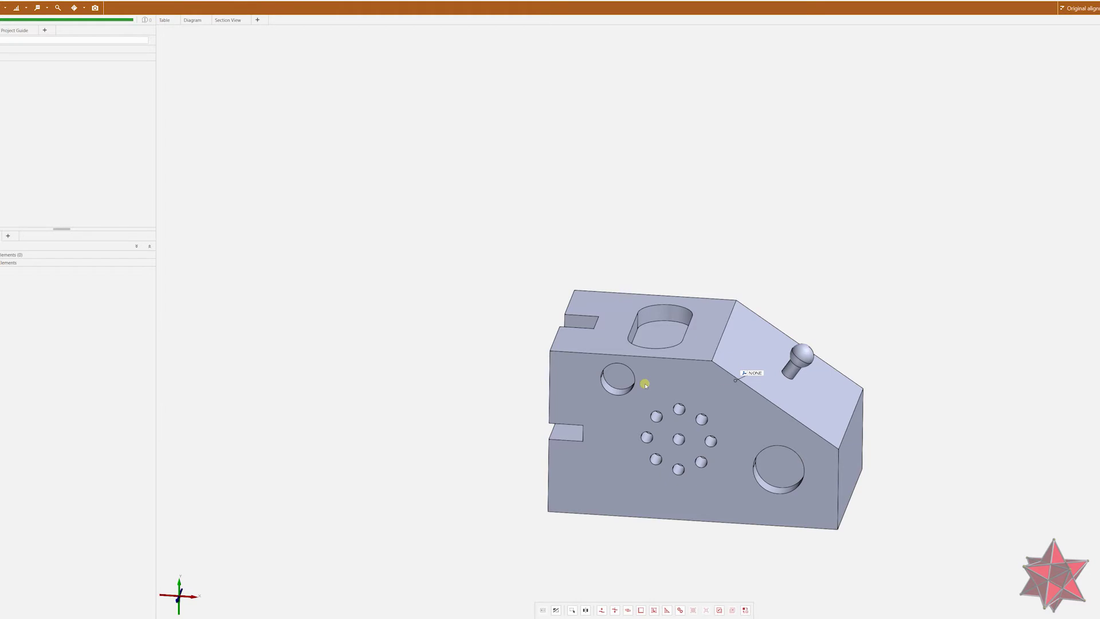
# Examine the part's slots, holes, angled face and ball stud from several viewing angles.
pyautogui.scroll(-3, 816, 445)
pyautogui.scroll(1, 821, 447)
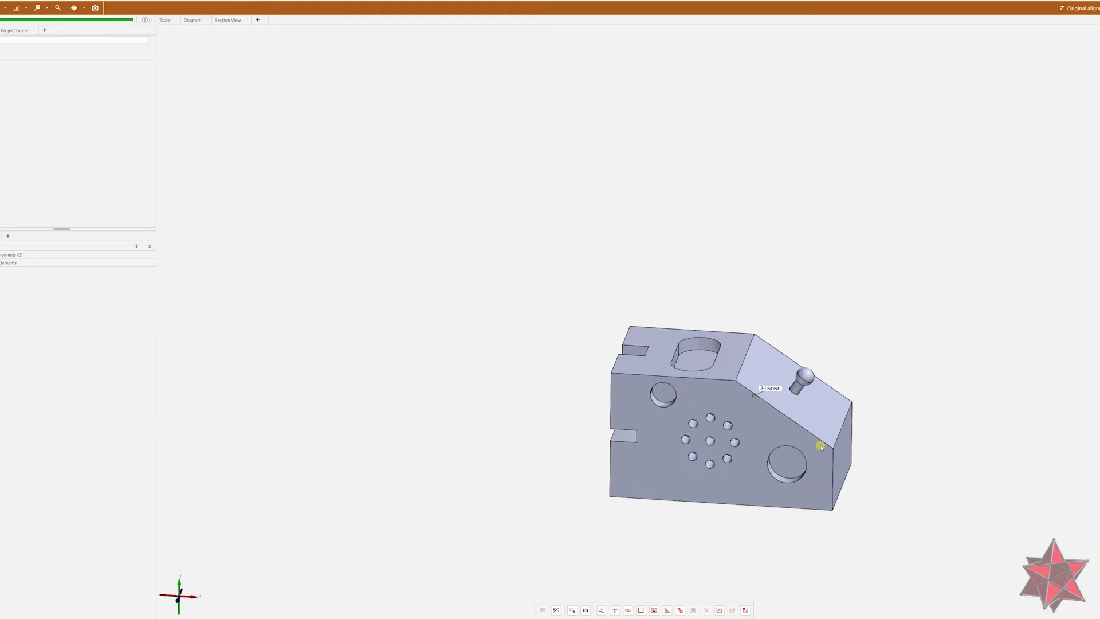
pyautogui.scroll(2, 820, 447)
pyautogui.scroll(3, 857, 442)
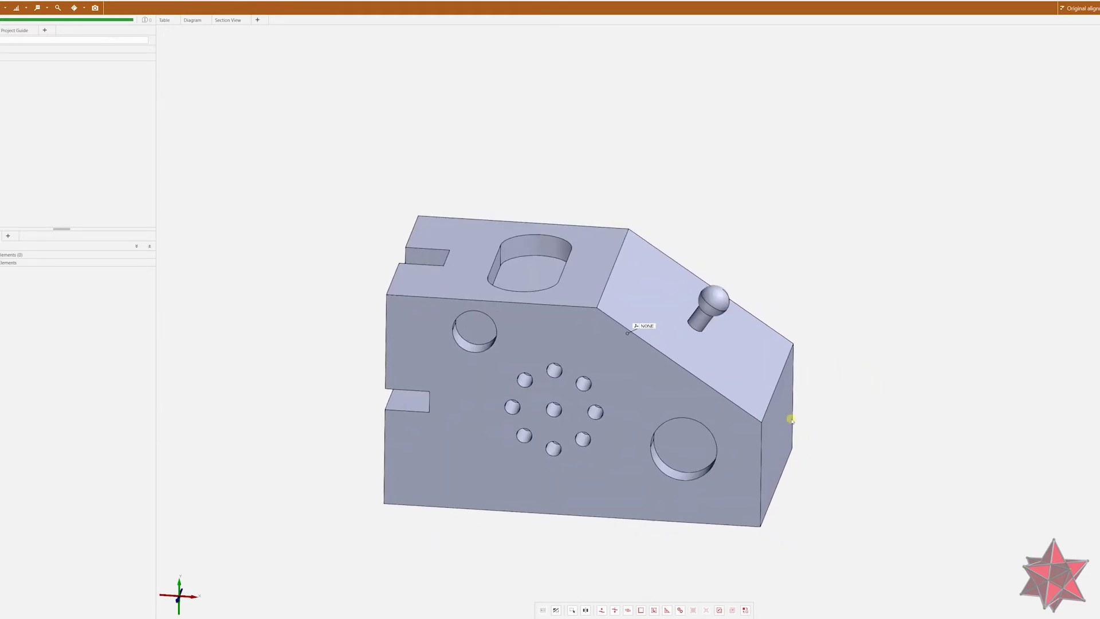
pyautogui.moveTo(859, 430); pyautogui.dragTo(819, 446)
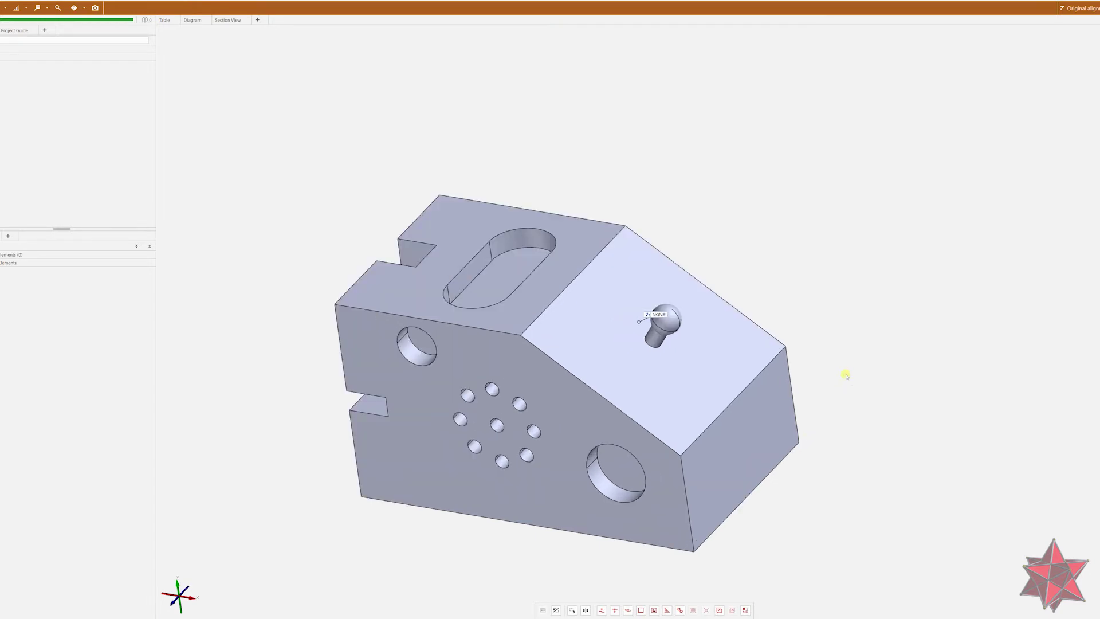
pyautogui.moveTo(846, 375); pyautogui.dragTo(893, 359)
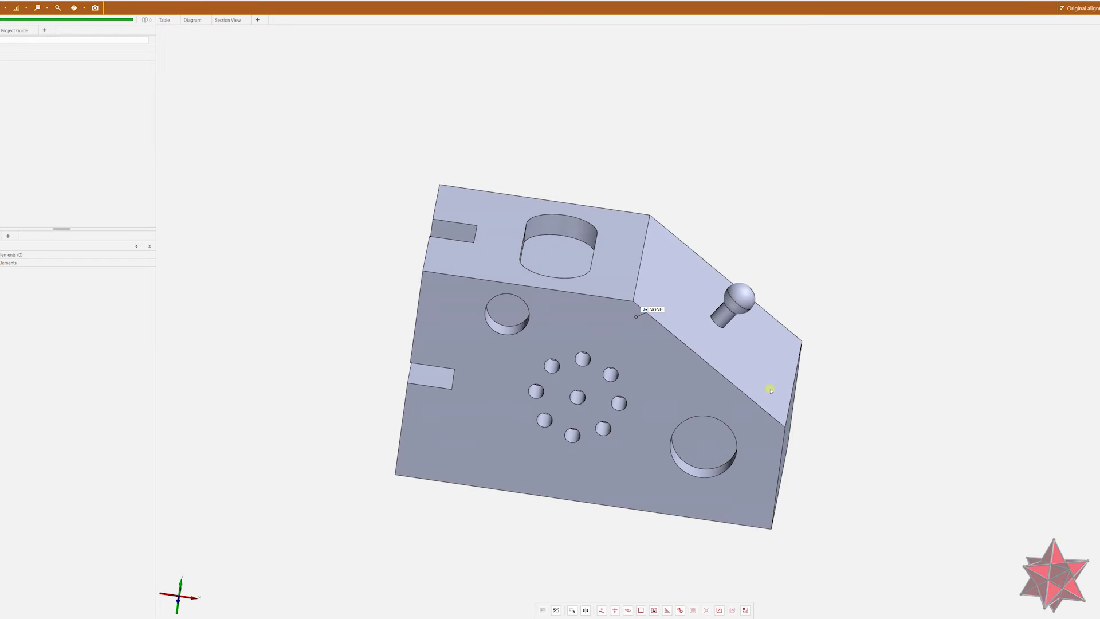
pyautogui.moveTo(771, 389); pyautogui.dragTo(810, 356)
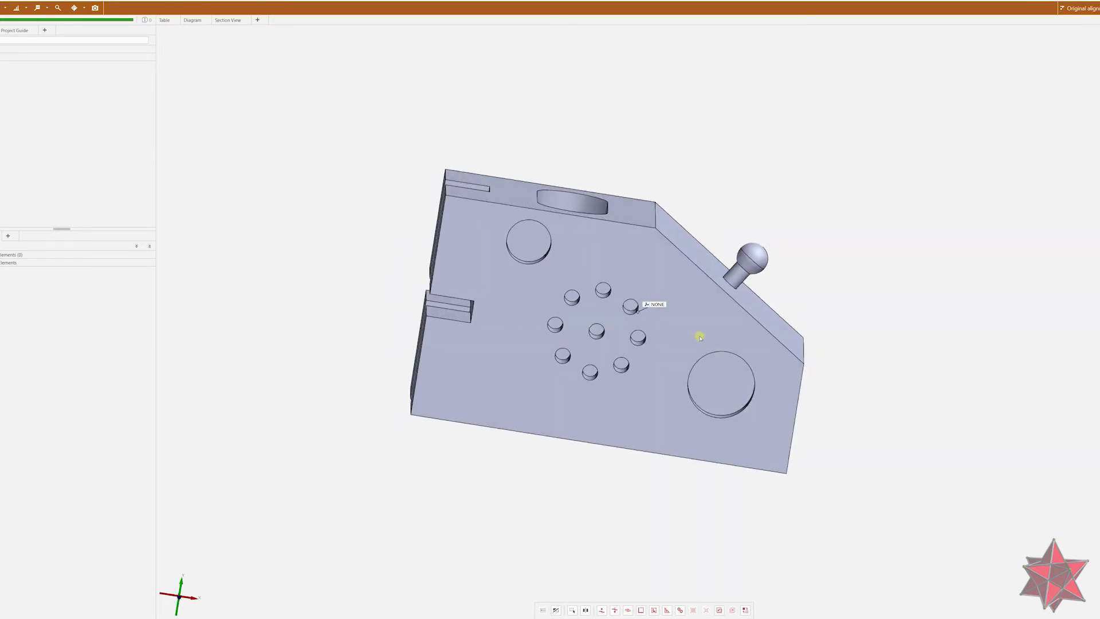
pyautogui.moveTo(366, 307); pyautogui.dragTo(423, 356)
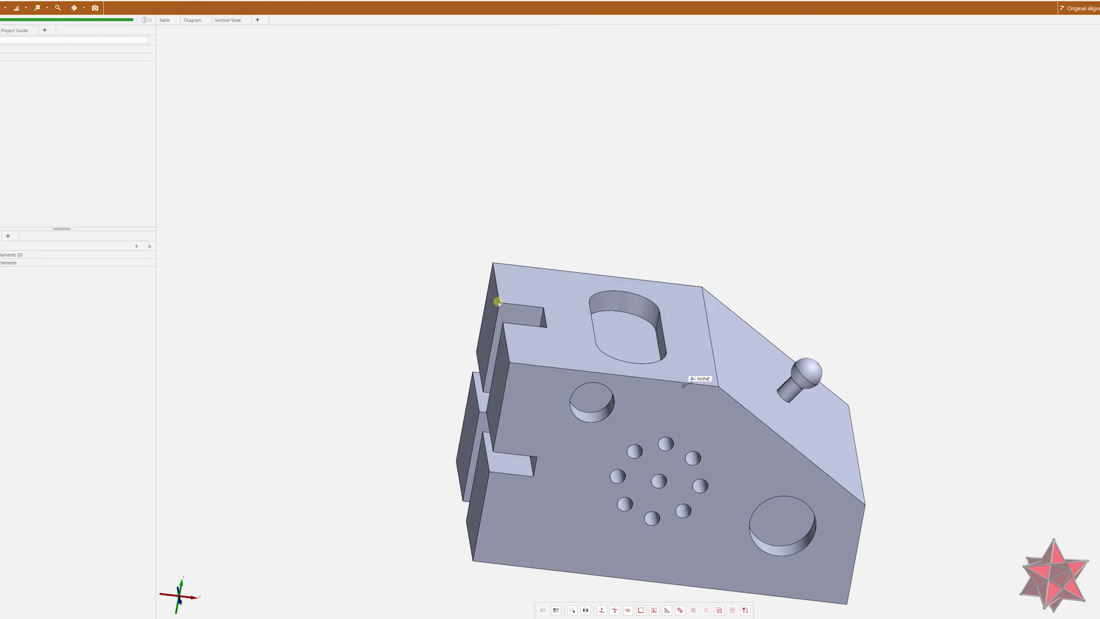
pyautogui.scroll(3, 524, 300)
pyautogui.moveTo(614, 344); pyautogui.dragTo(597, 342)
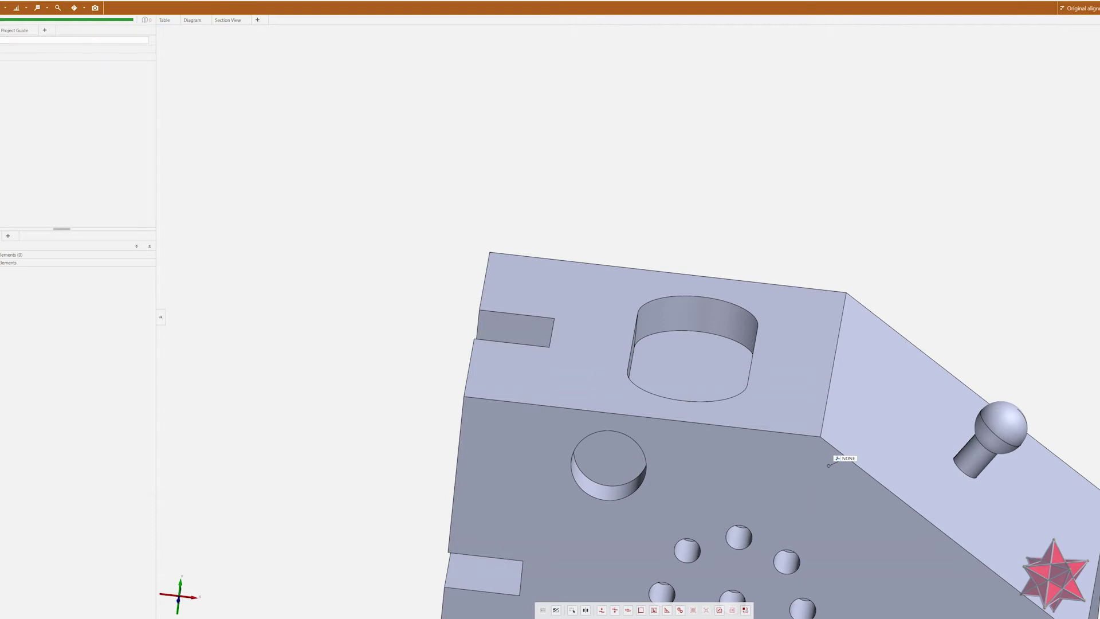
# Construct a surface point on the top face beside the notch at about (-75, 50, 80.6) mm, with its vector computed automatically.
pyautogui.click(79, 7)
pyautogui.moveTo(79, 5)
pyautogui.click(154, 8)
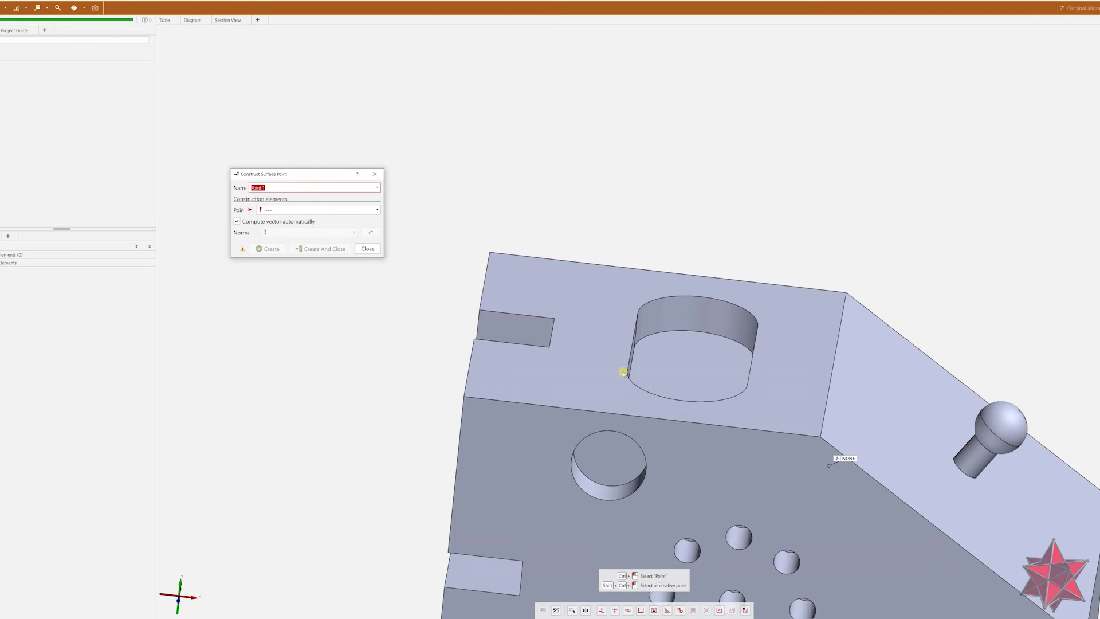
pyautogui.click(709, 412)
pyautogui.moveTo(709, 411)
pyautogui.mouseDown()
pyautogui.moveTo(729, 386)
pyautogui.moveTo(699, 386)
pyautogui.moveTo(698, 412)
pyautogui.mouseUp()
pyautogui.scroll(4, 566, 412)
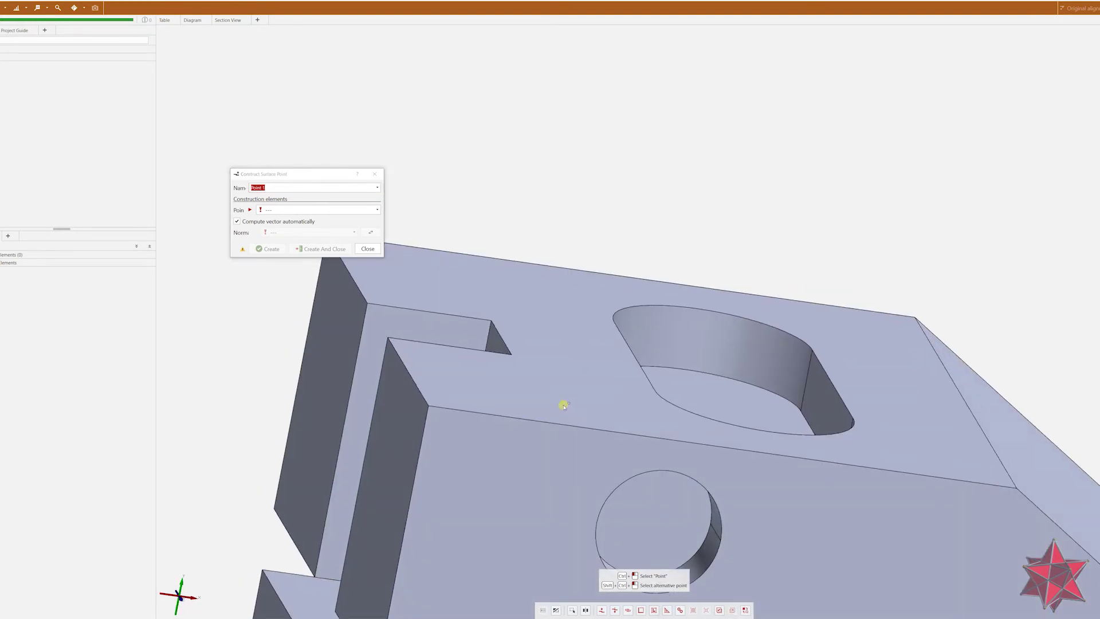
pyautogui.click(533, 393)
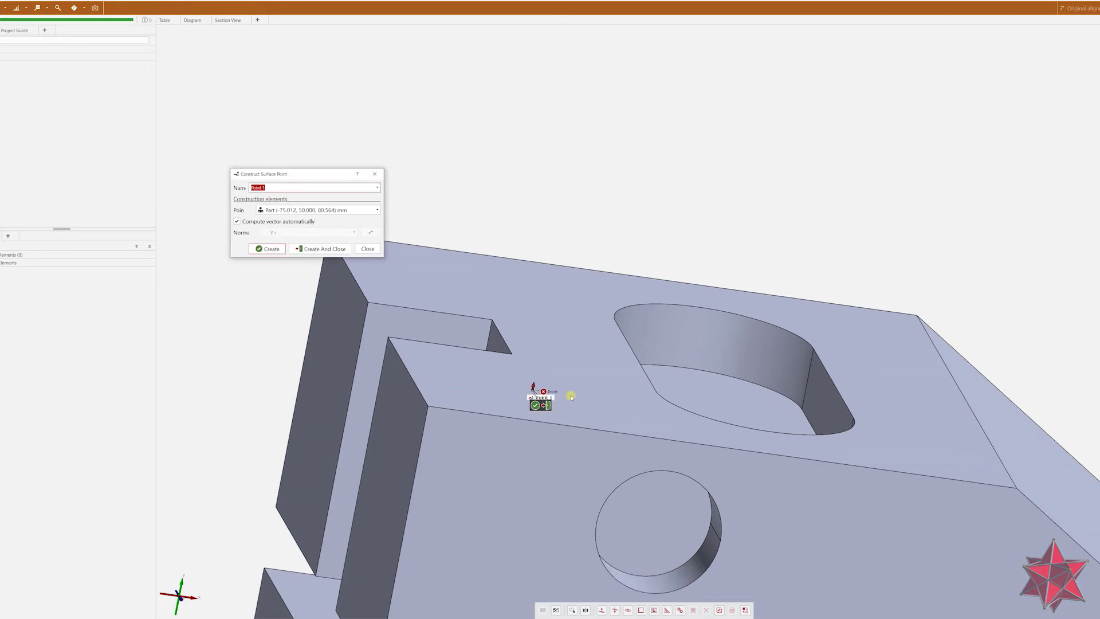
pyautogui.scroll(5, 525, 385)
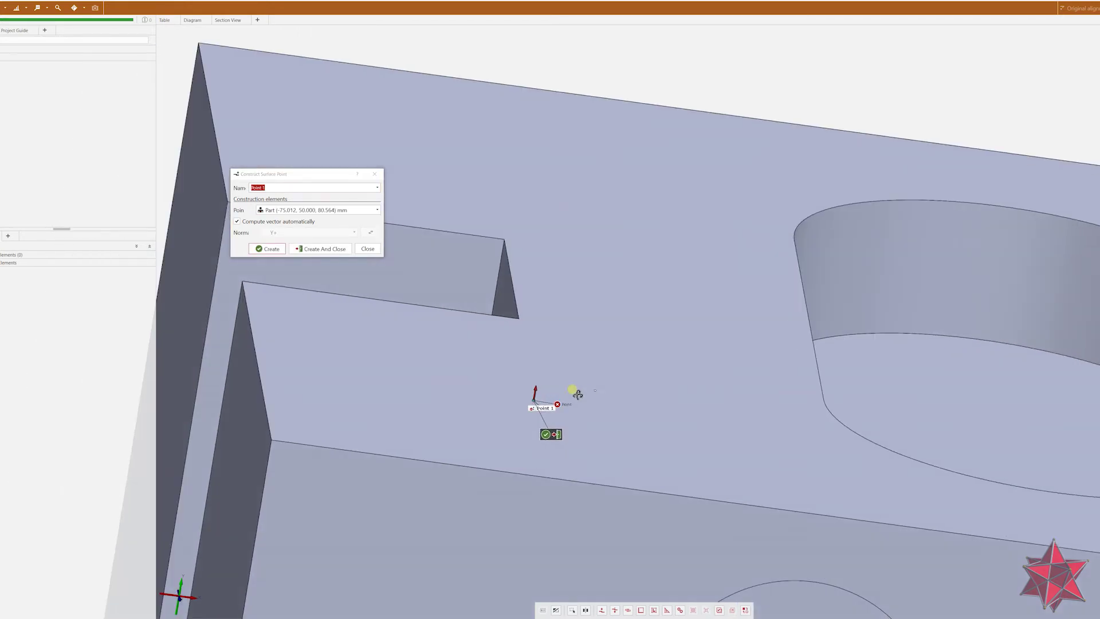
pyautogui.moveTo(577, 394); pyautogui.dragTo(591, 375)
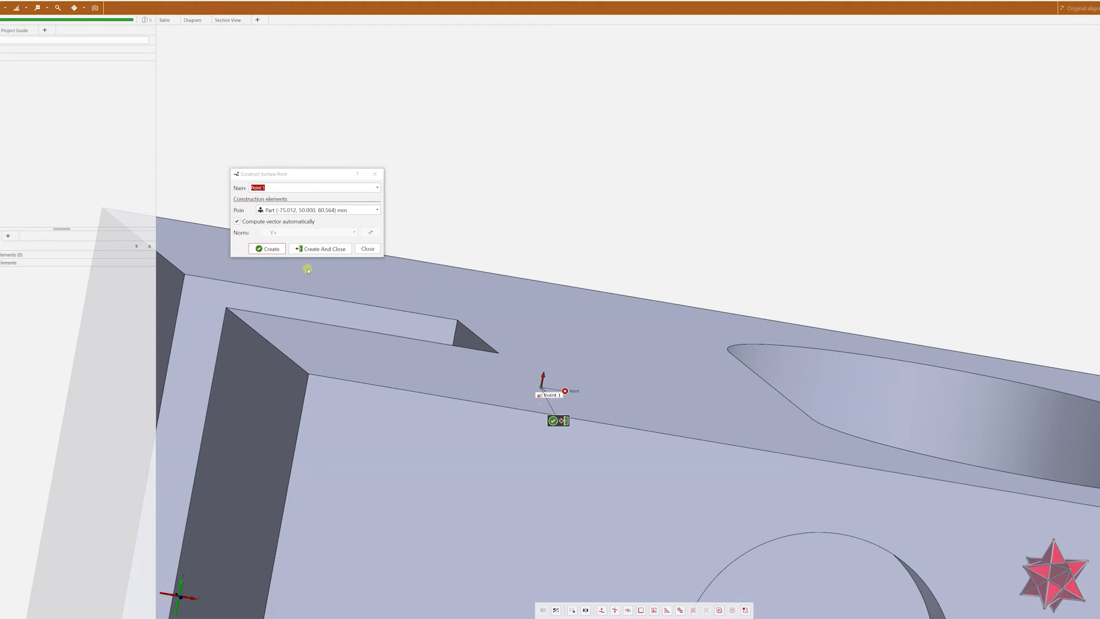
pyautogui.click(269, 249)
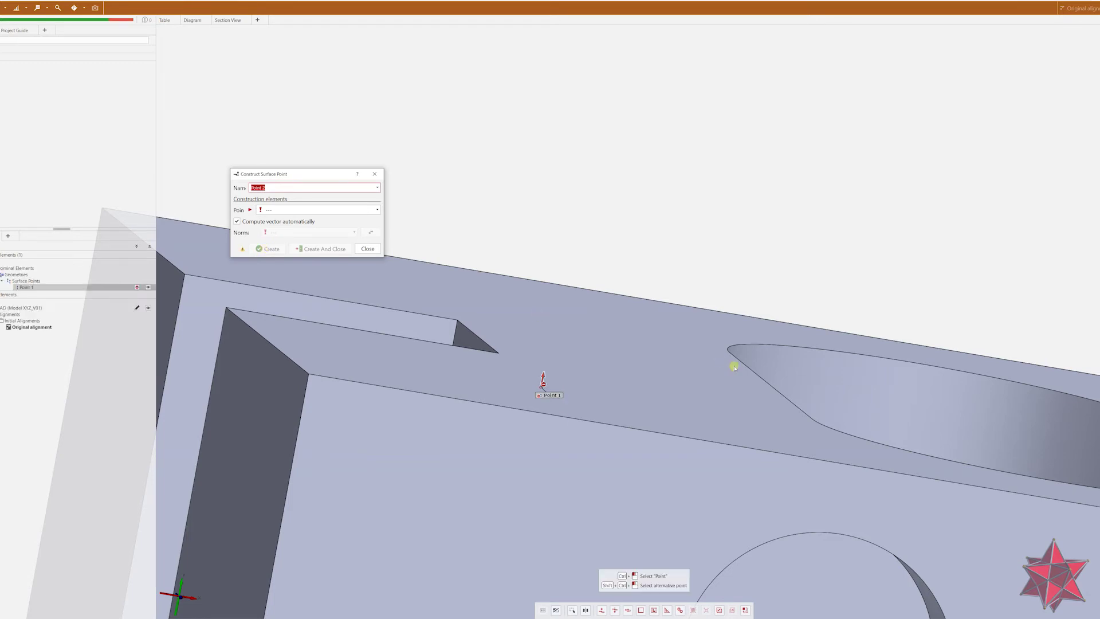
# Create three more surface points on the top face between the notch and the oblong pocket, spread around the first point.
pyautogui.moveTo(734, 367); pyautogui.dragTo(687, 395)
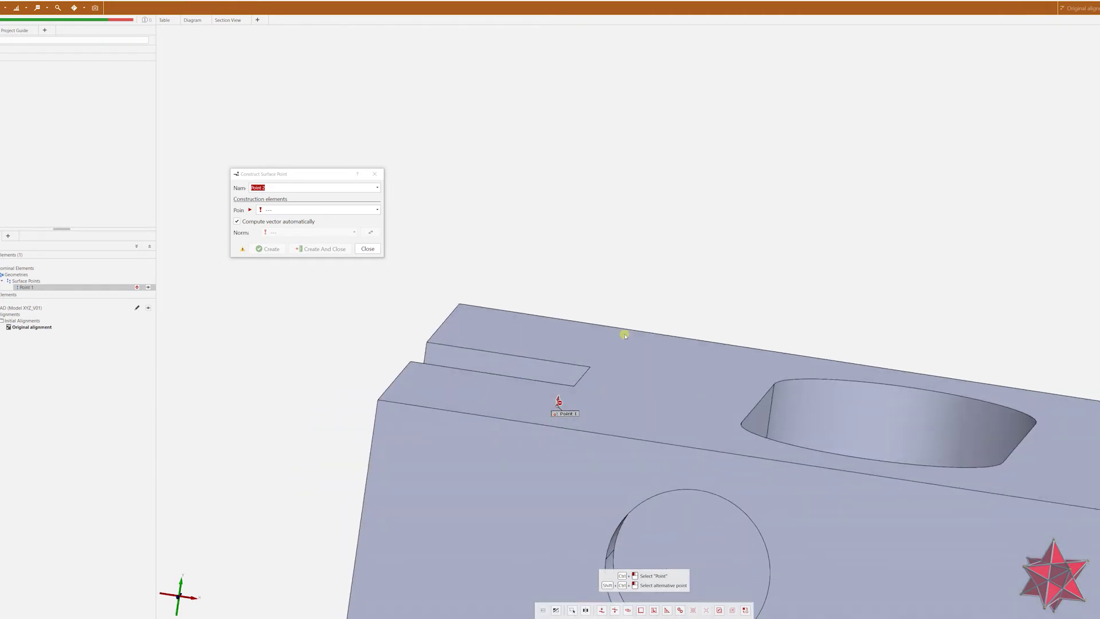
pyautogui.click(688, 401)
pyautogui.press('Return')
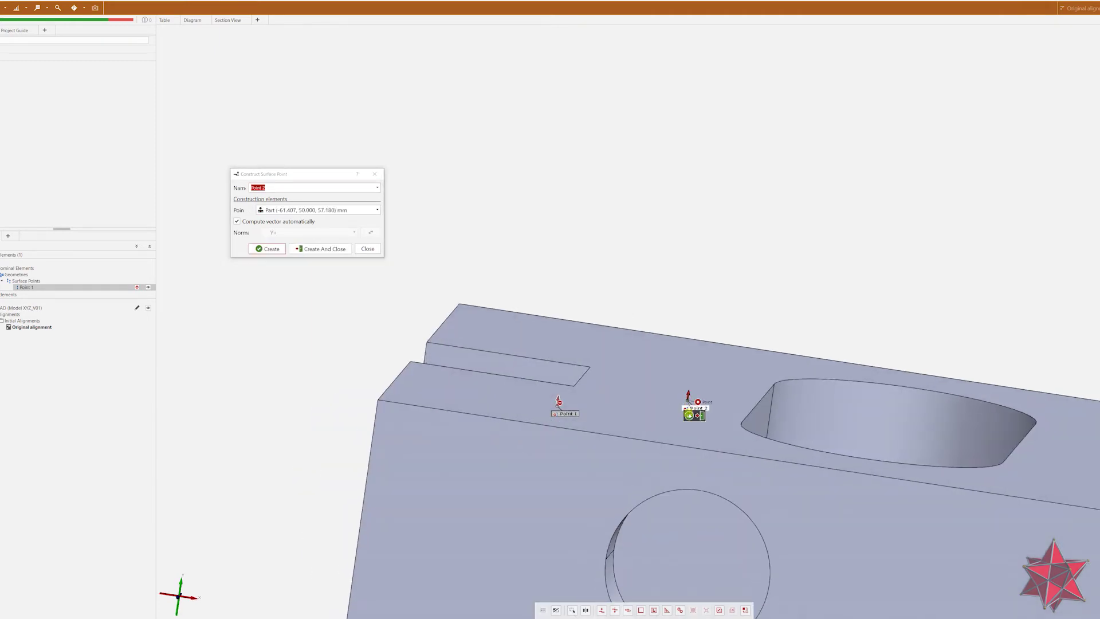
pyautogui.click(623, 359)
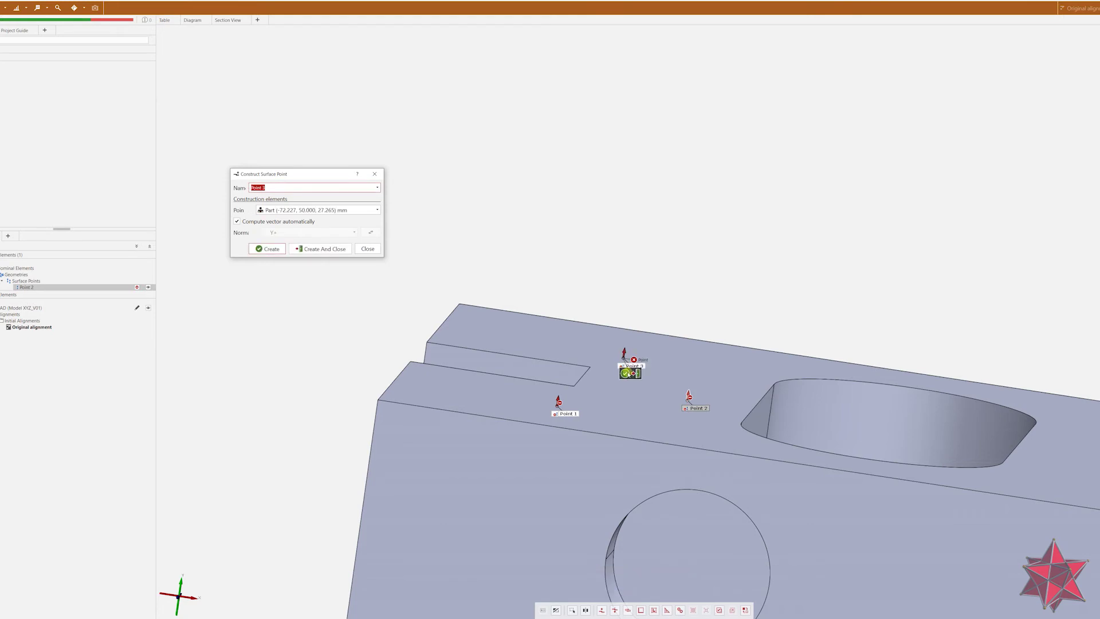
pyautogui.press('Return')
pyautogui.click(729, 373)
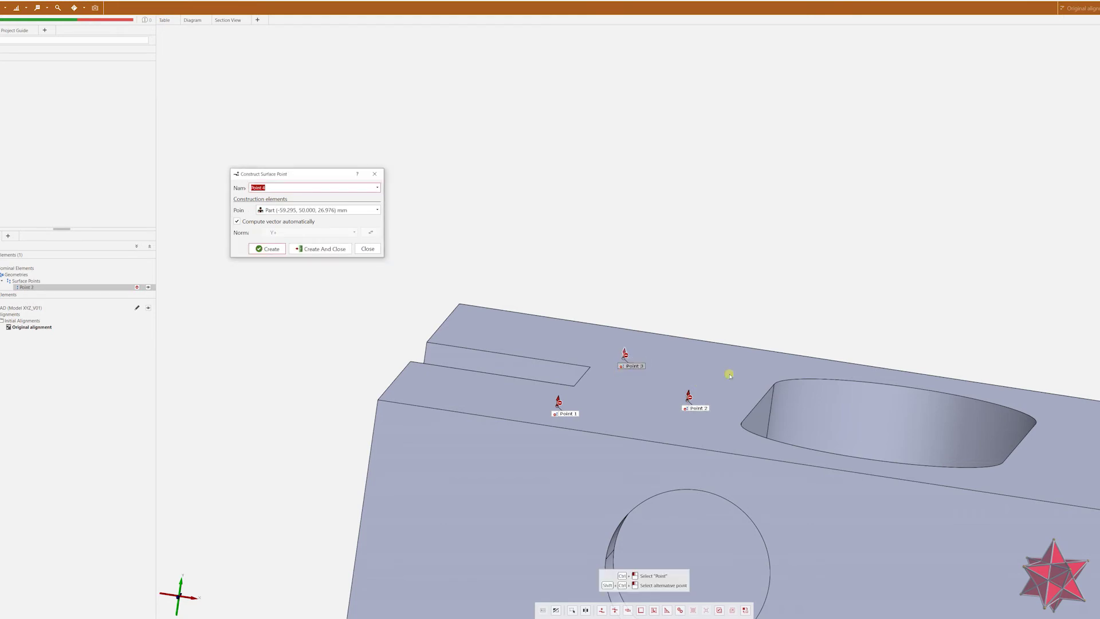
pyautogui.press('Return')
# Create a surface point on the angled face near its upper front corner at about (15.6, 39.6, 81.6) mm.
pyautogui.moveTo(820, 407); pyautogui.dragTo(849, 381)
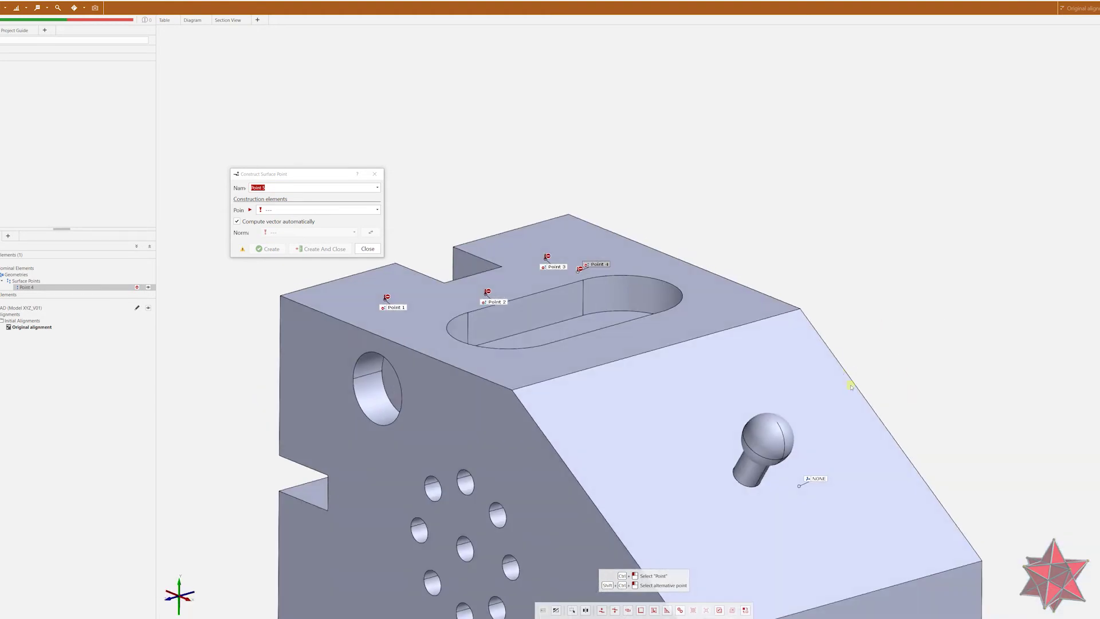
pyautogui.scroll(3, 750, 412)
pyautogui.scroll(-5, 749, 364)
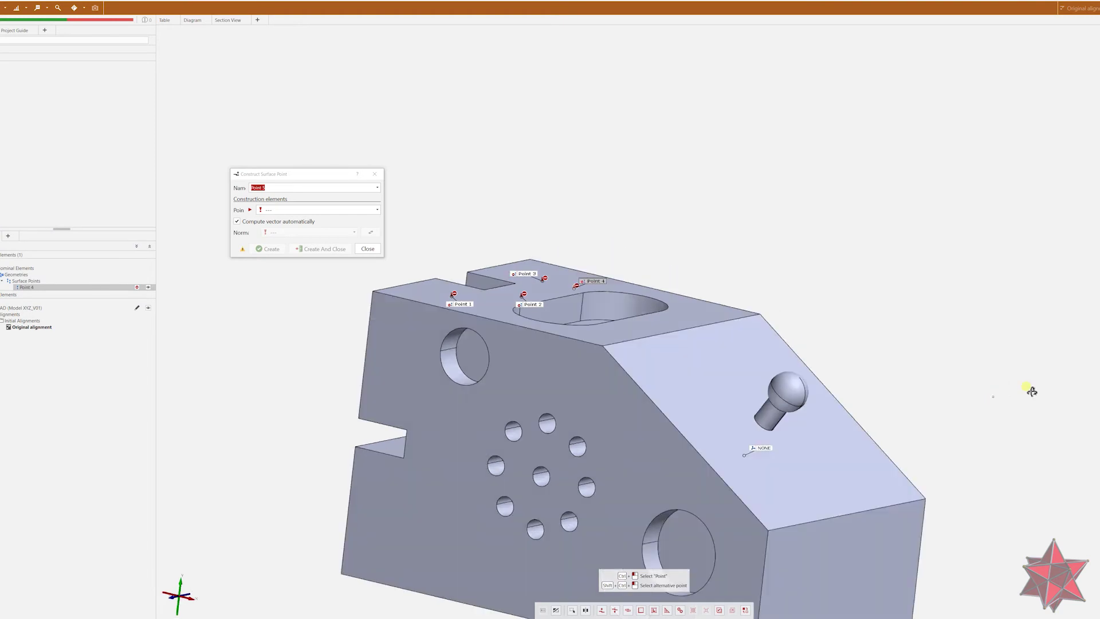
pyautogui.scroll(3, 973, 411)
pyautogui.scroll(-3, 885, 405)
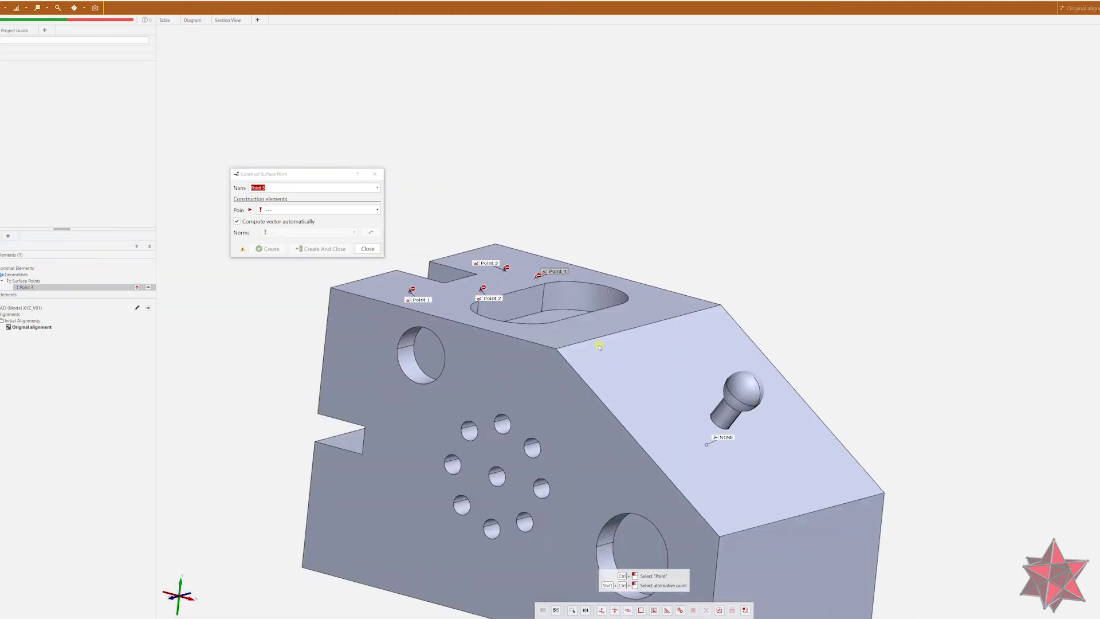
pyautogui.click(620, 380)
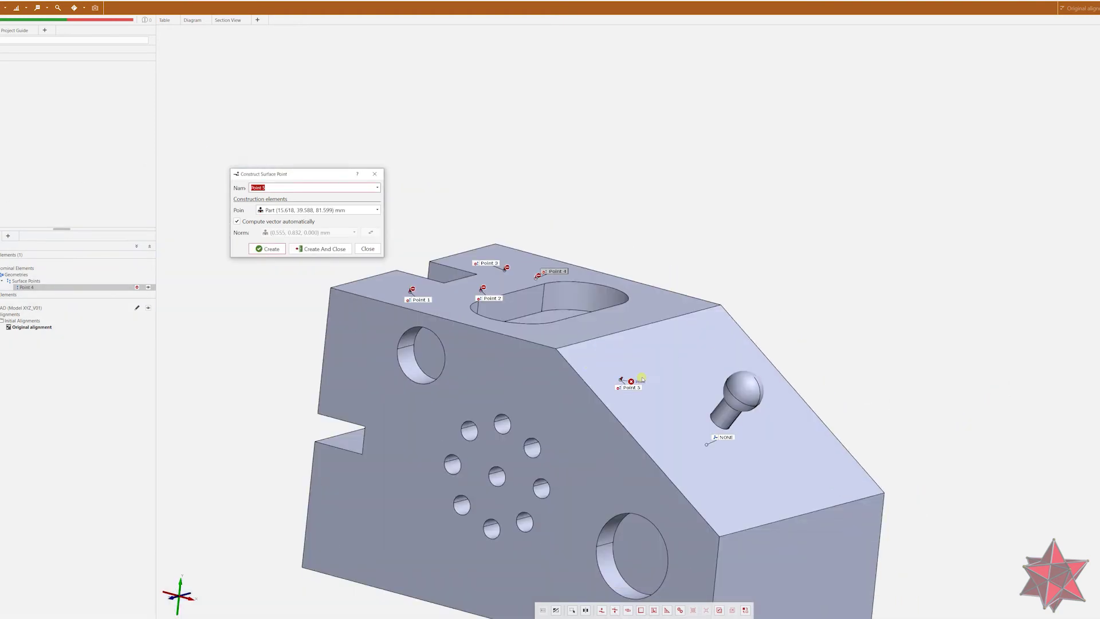
pyautogui.scroll(4, 621, 382)
pyautogui.moveTo(795, 387); pyautogui.dragTo(859, 379)
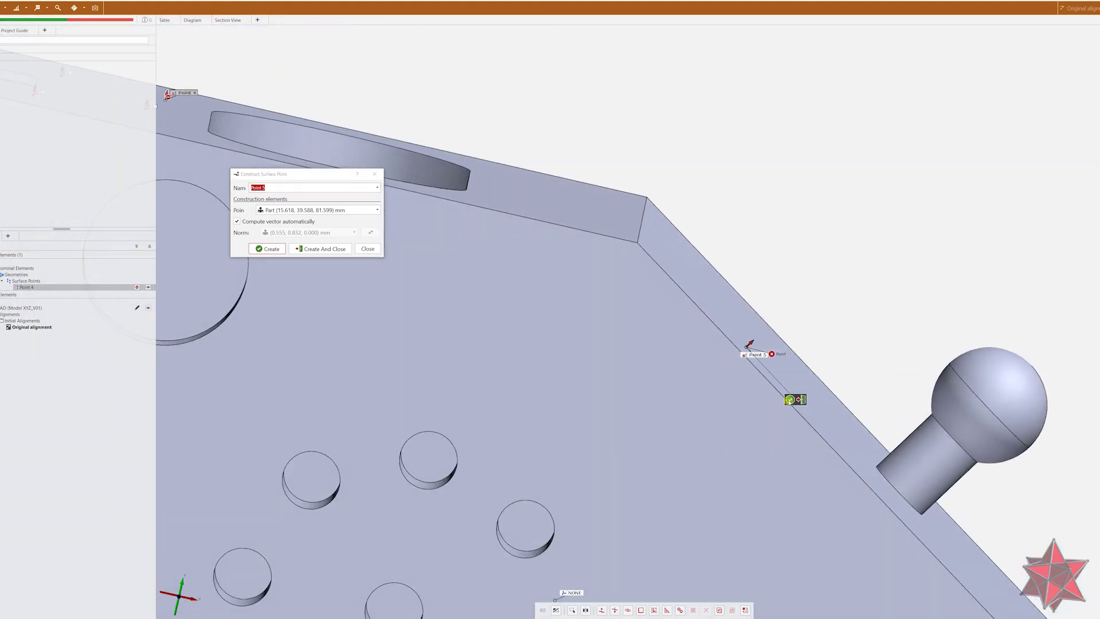
pyautogui.click(790, 399)
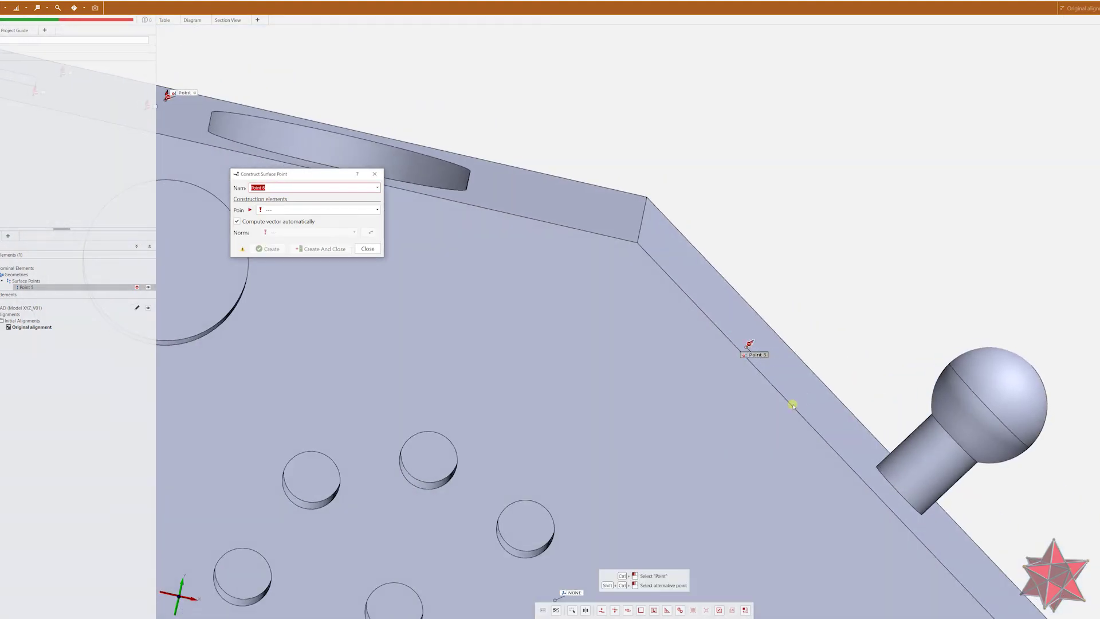
# Add two surface points farther down the angled face at about (26.1, 32.6, 74.1) and (27.2, 31.8, 44.3) mm.
pyautogui.click(818, 420)
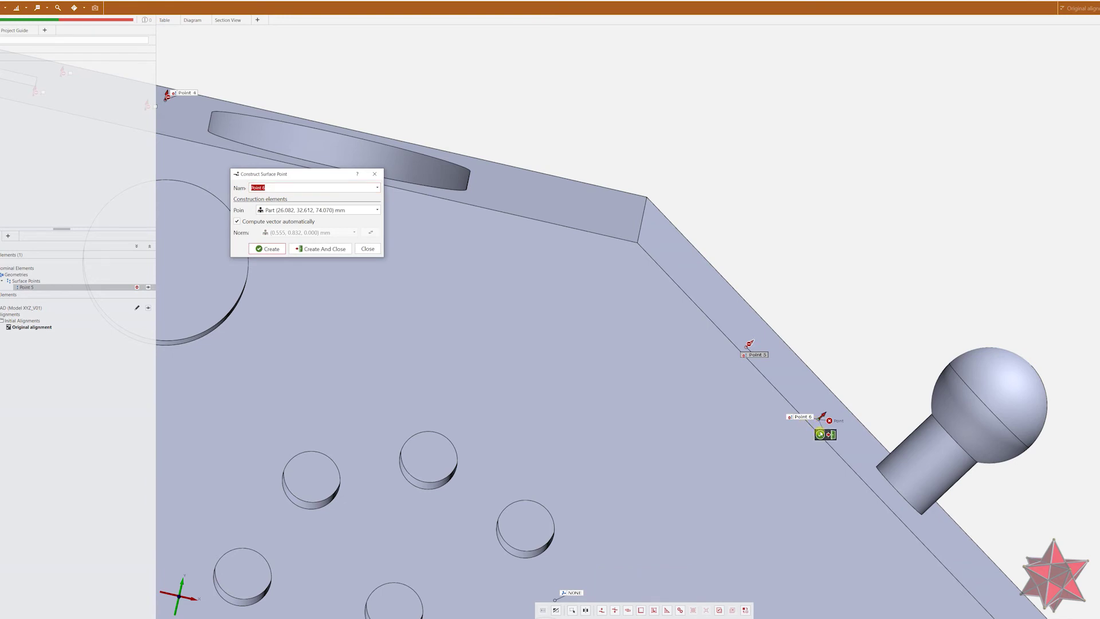
pyautogui.click(820, 434)
pyautogui.moveTo(876, 416); pyautogui.dragTo(786, 442)
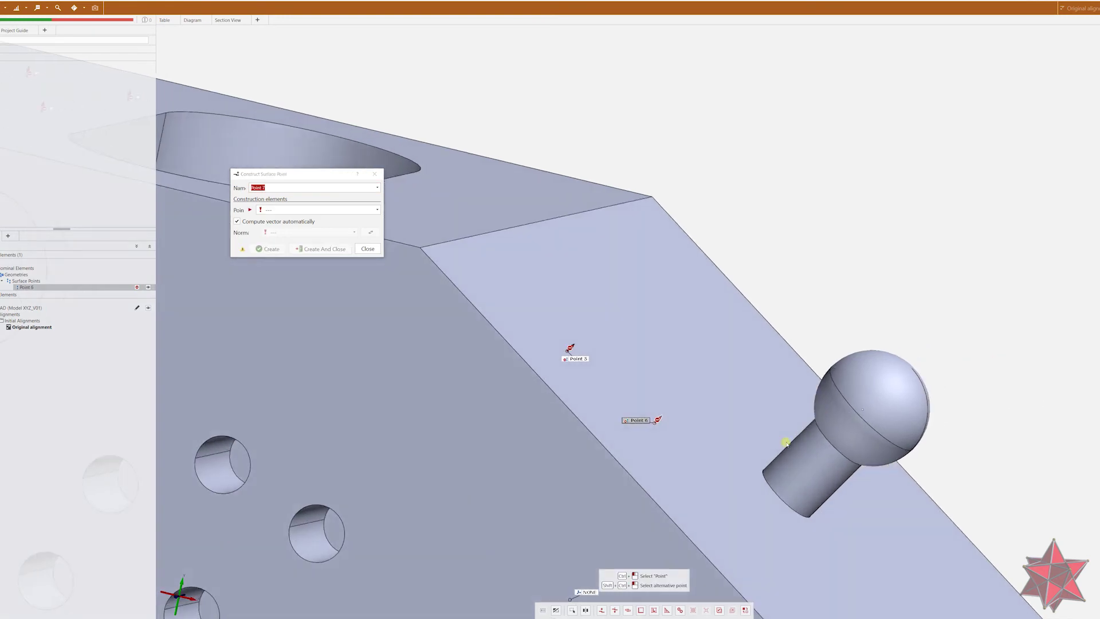
pyautogui.click(733, 419)
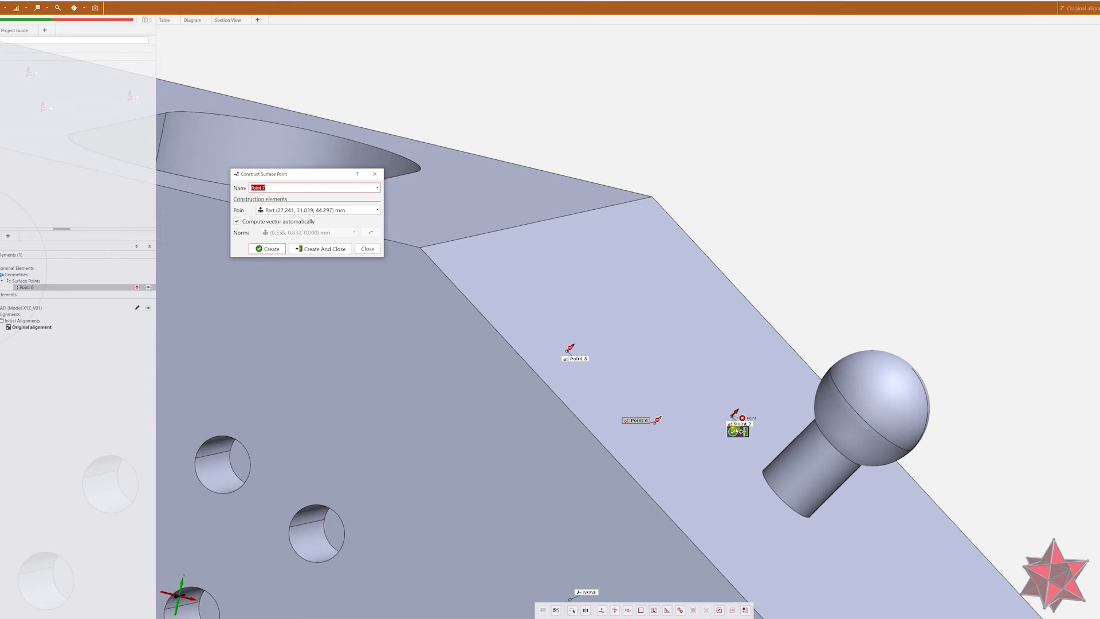
pyautogui.click(736, 431)
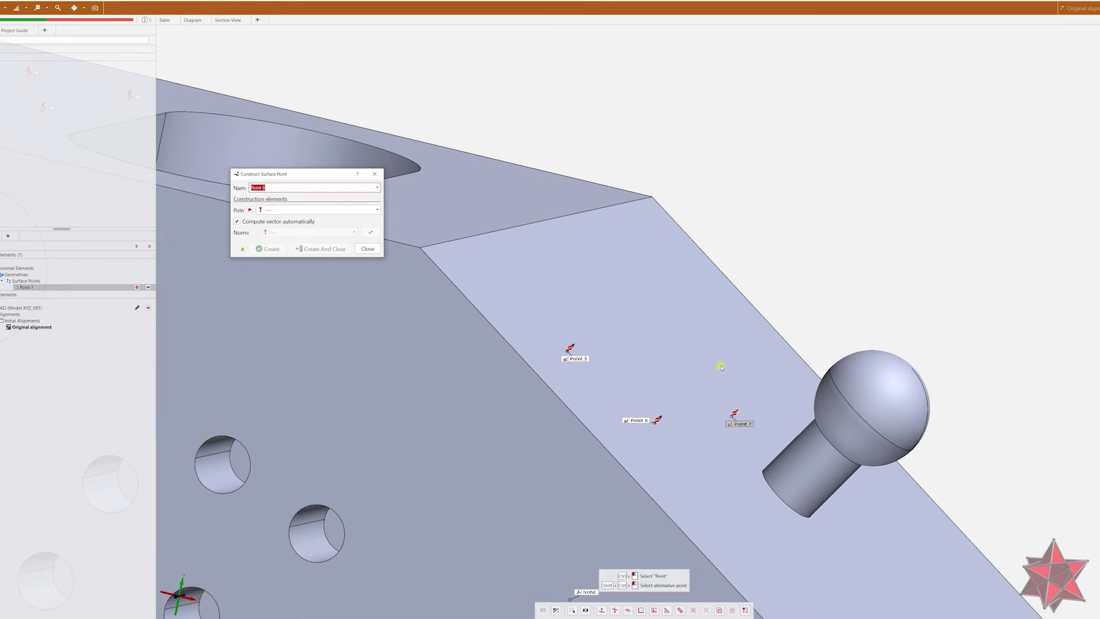
# Add two more surface points on the angled face above the ball stud, the first at about (21.1, 35.9, 31.3) mm.
pyautogui.click(721, 365)
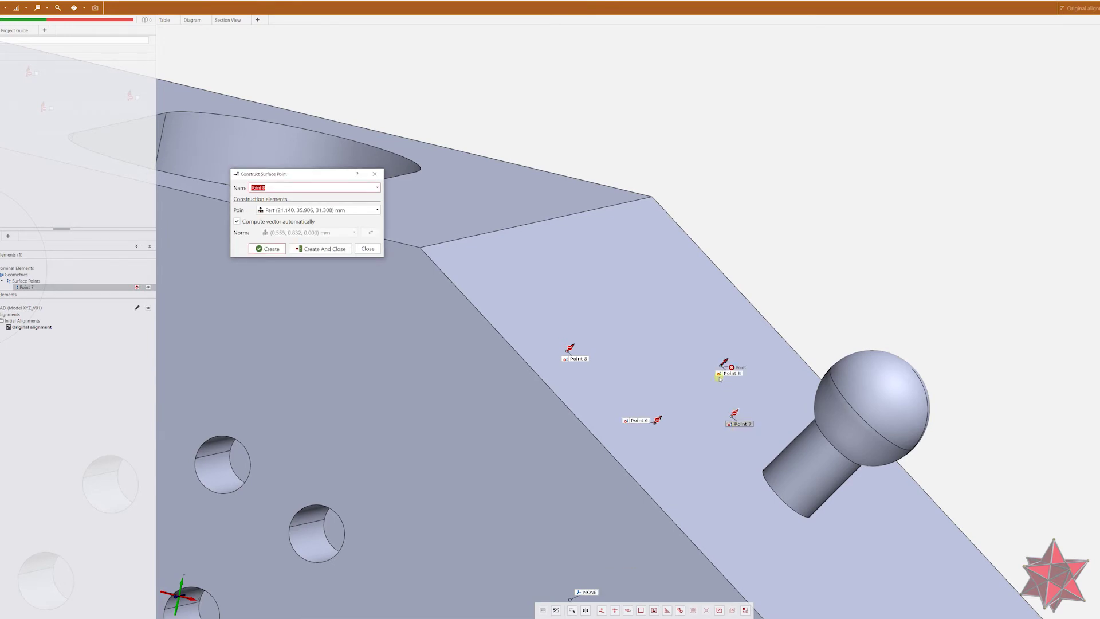
pyautogui.click(728, 380)
pyautogui.click(697, 319)
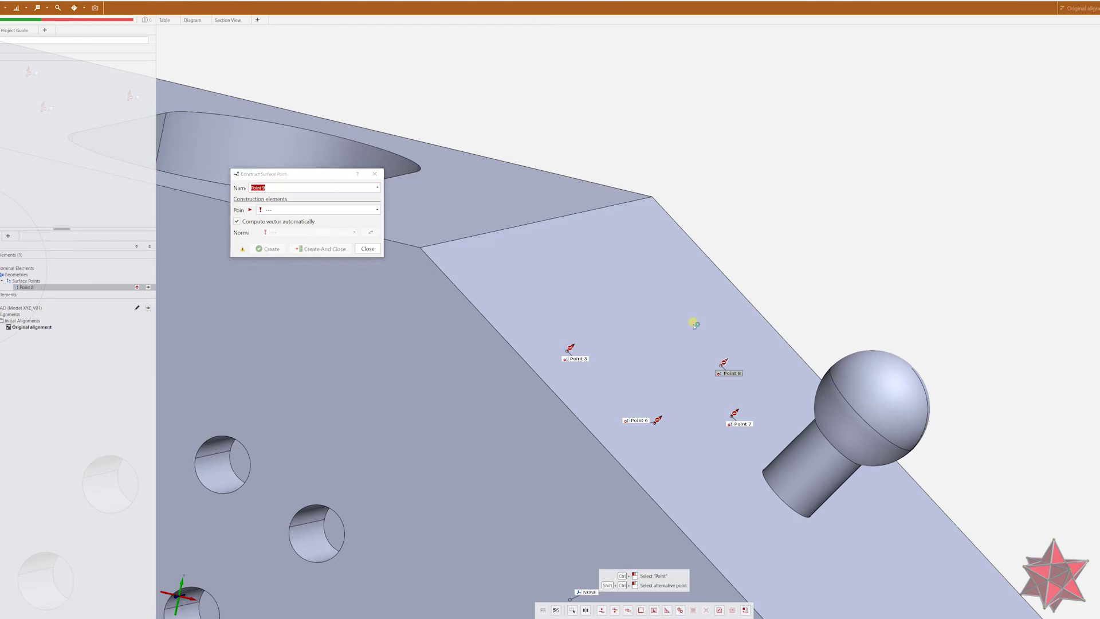
pyautogui.click(680, 324)
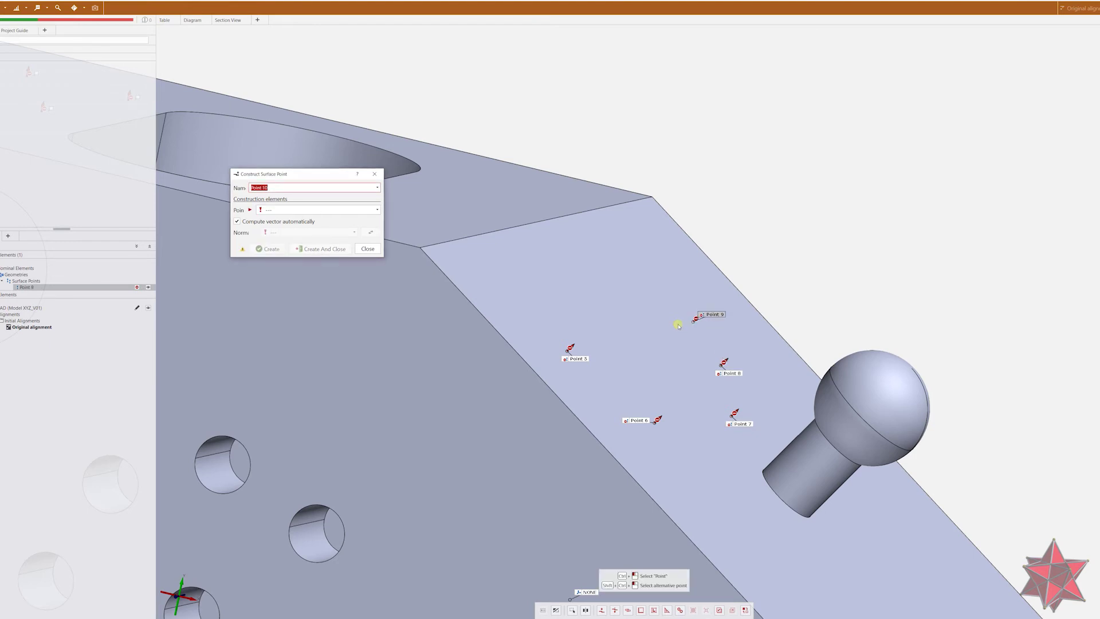
# Create a surface point on the ball stud's spherical head at about (46.3, 41.4, 55.8) mm, with its vector computed automatically.
pyautogui.moveTo(823, 332); pyautogui.dragTo(657, 432)
pyautogui.scroll(2, 653, 433)
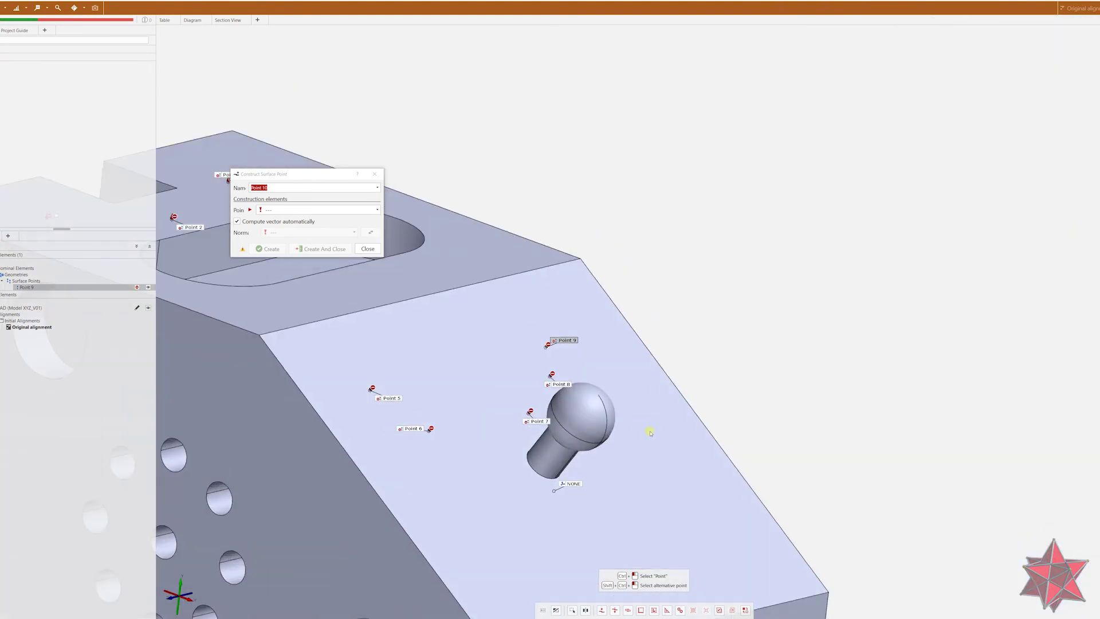
pyautogui.scroll(1, 665, 390)
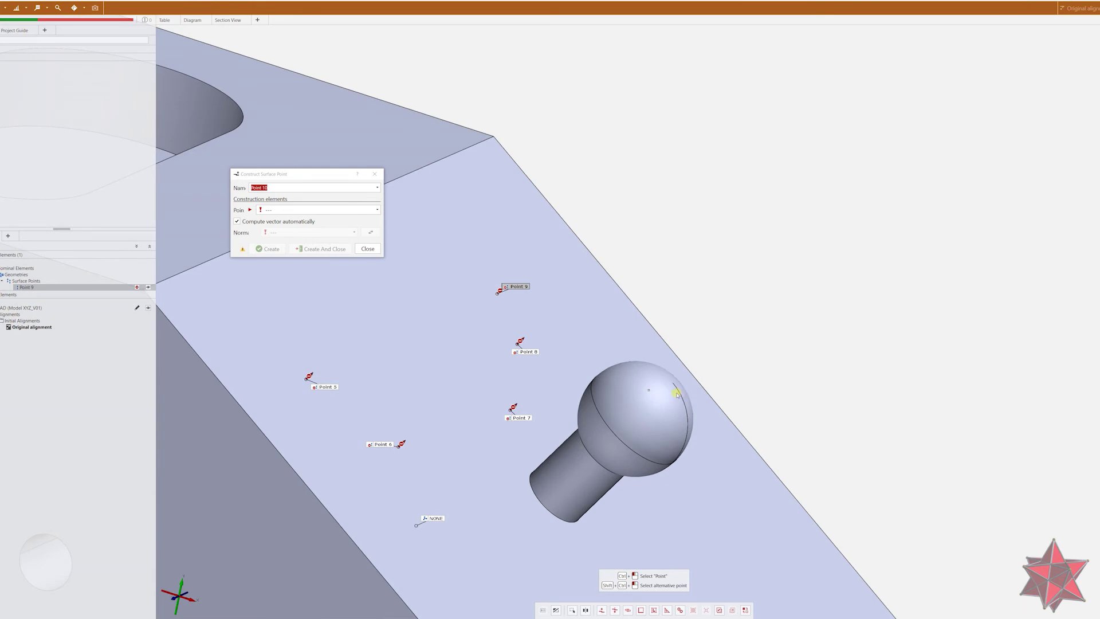
pyautogui.scroll(1, 700, 456)
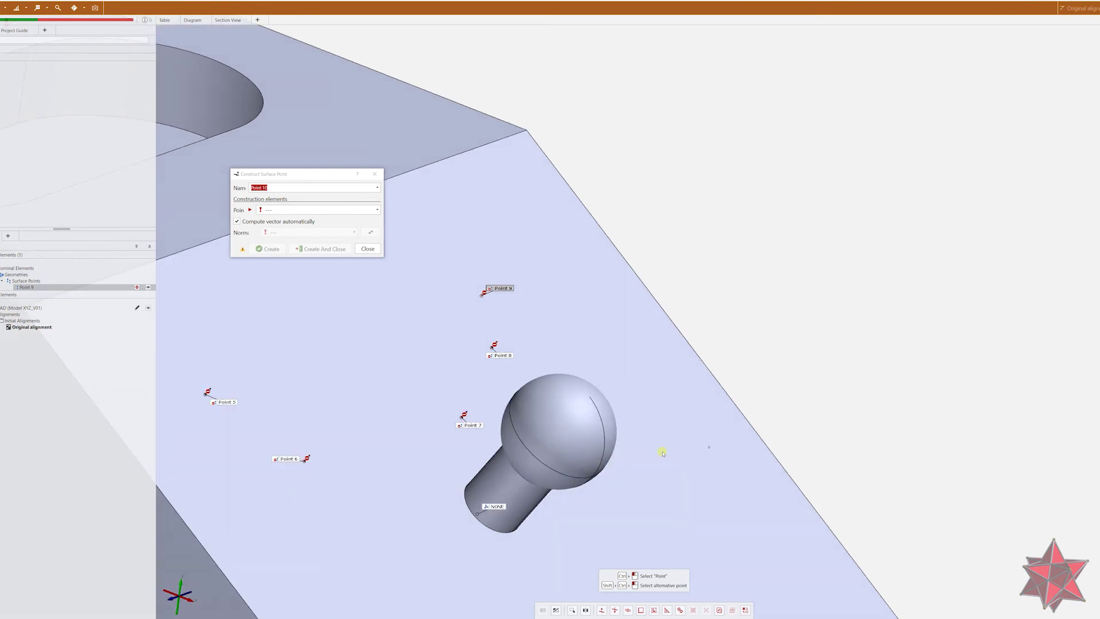
pyautogui.moveTo(592, 455); pyautogui.dragTo(579, 459)
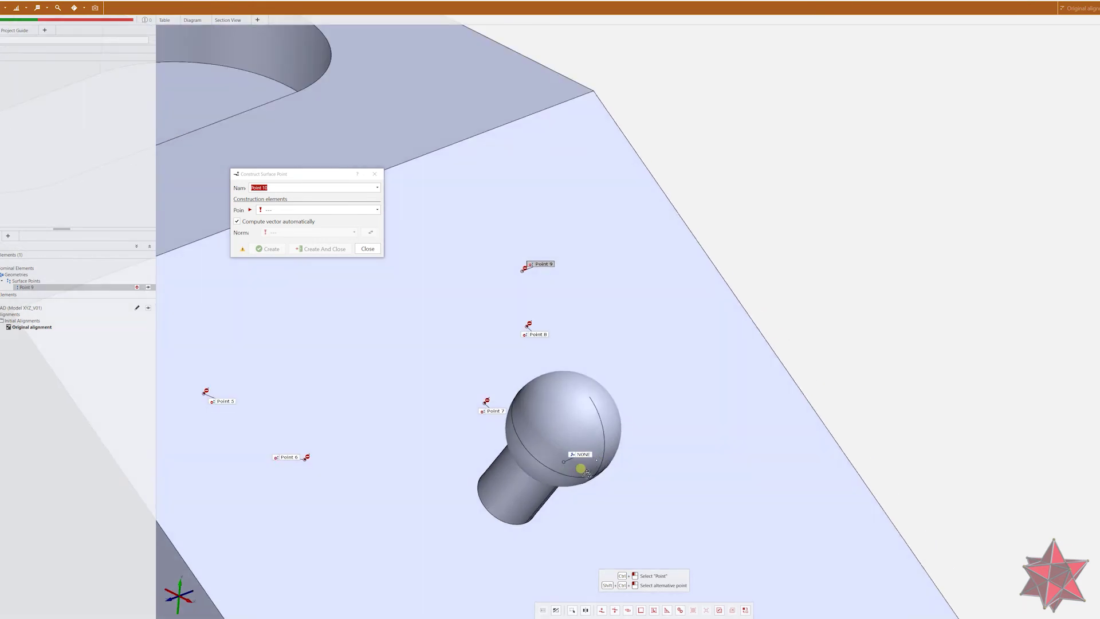
pyautogui.click(535, 414)
pyautogui.moveTo(535, 415); pyautogui.dragTo(605, 443)
pyautogui.scroll(3, 533, 412)
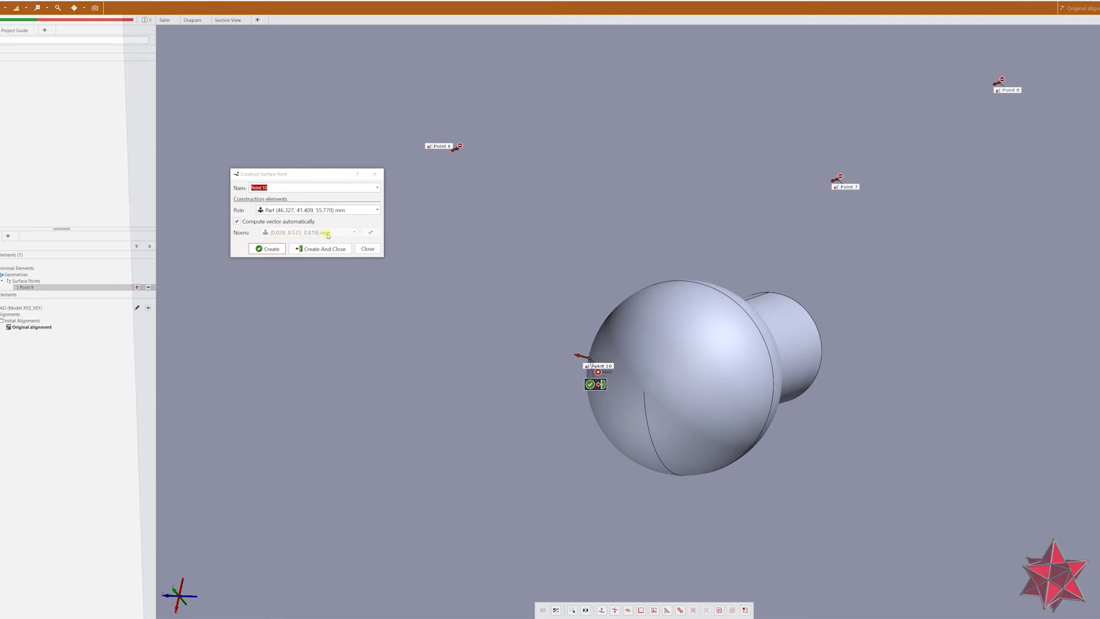
pyautogui.moveTo(331, 236)
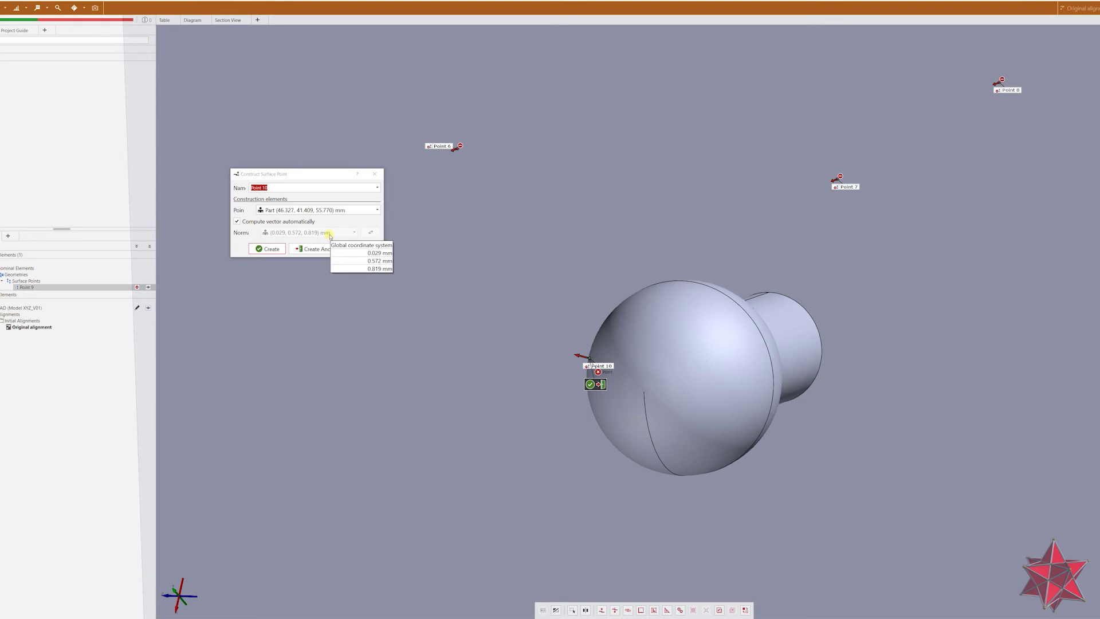
pyautogui.click(267, 249)
# Add two more surface points on the ball at about (49.6, 40.8, 45.2) and (44.5, 43.7, 47.1) mm.
pyautogui.click(719, 408)
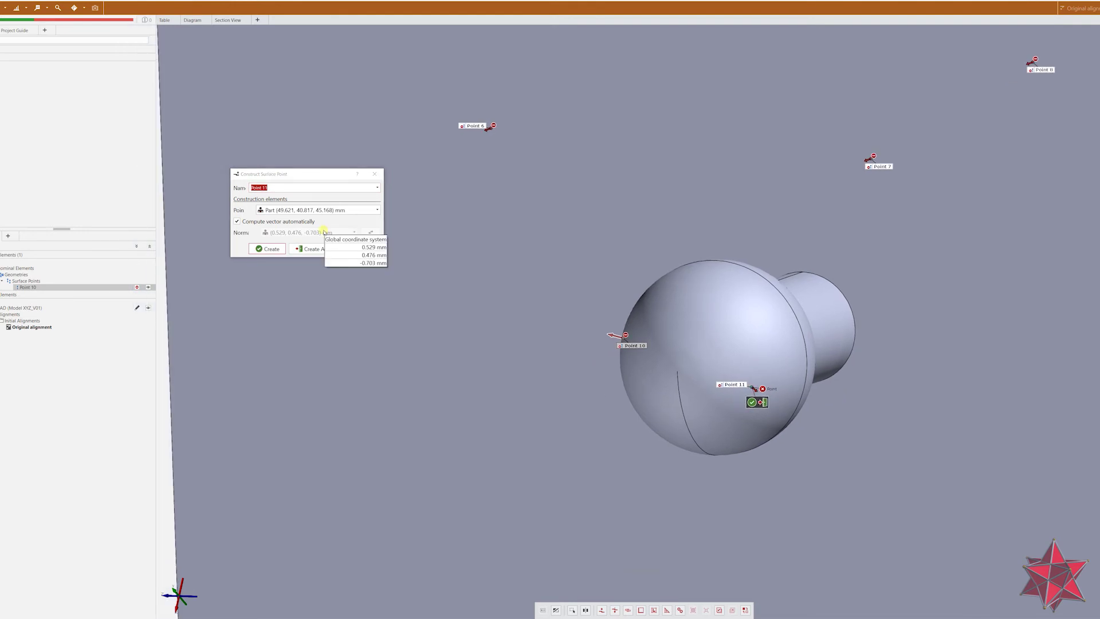
pyautogui.click(267, 248)
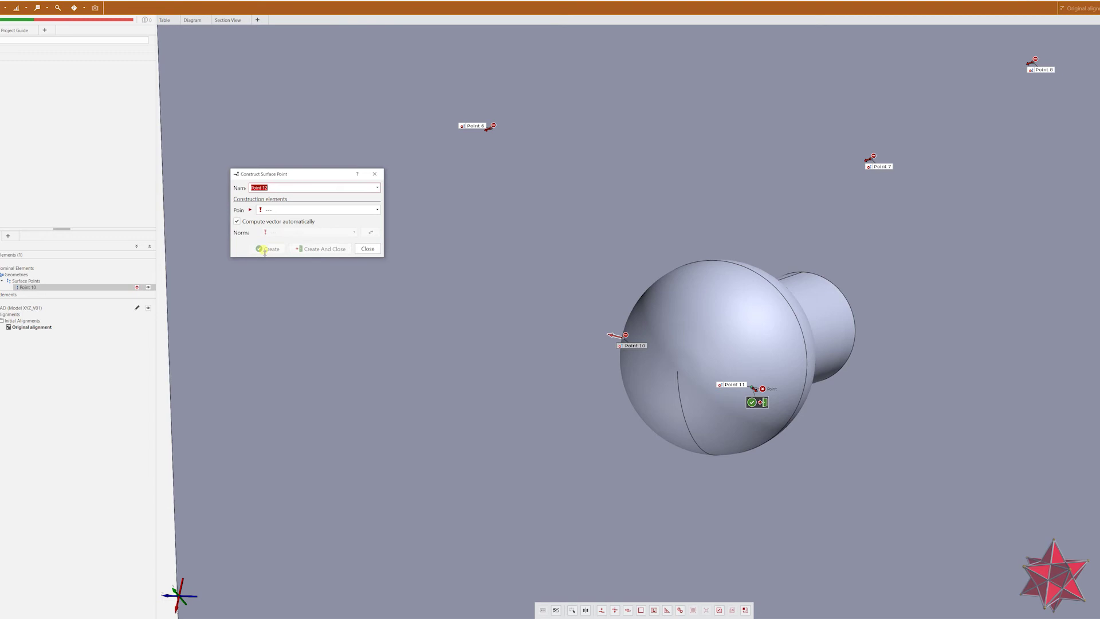
pyautogui.keyDown('ctrl'); pyautogui.click(726, 306); pyautogui.keyUp('ctrl')
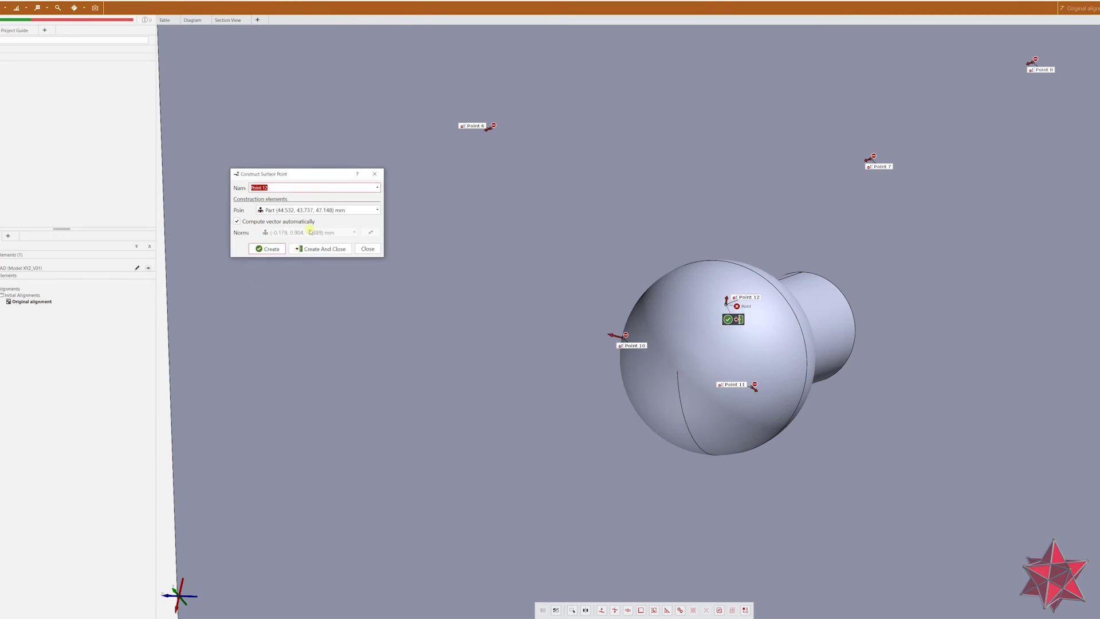
pyautogui.click(276, 250)
# Create a fourth surface point on the ball's outer side at about (52.4, 38.9, 51.9) mm.
pyautogui.moveTo(805, 454); pyautogui.dragTo(837, 421)
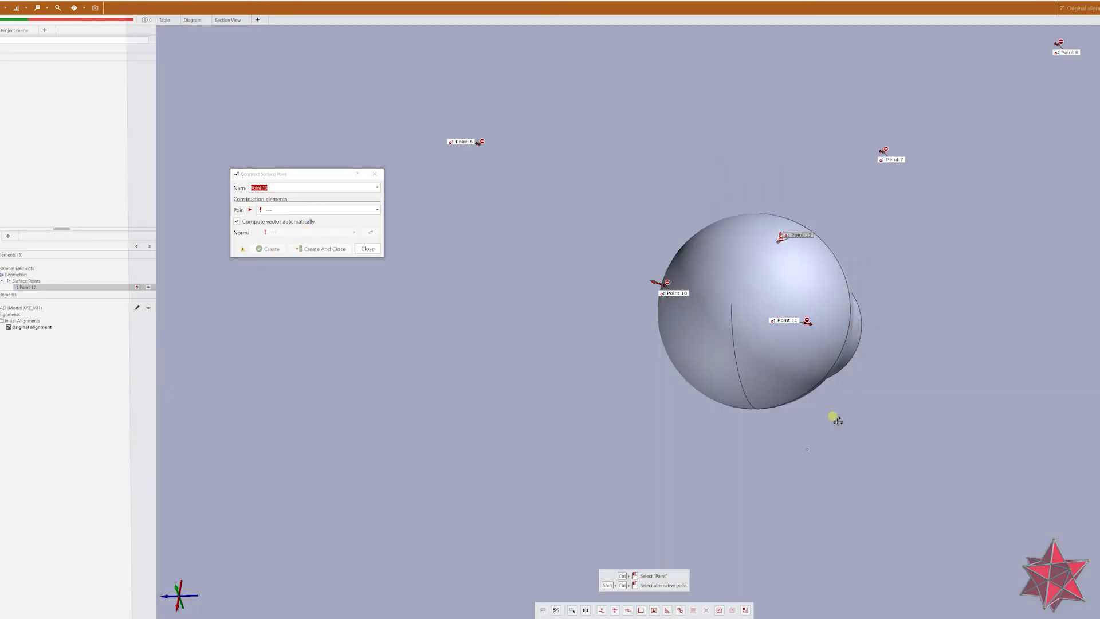
pyautogui.scroll(-5, 858, 430)
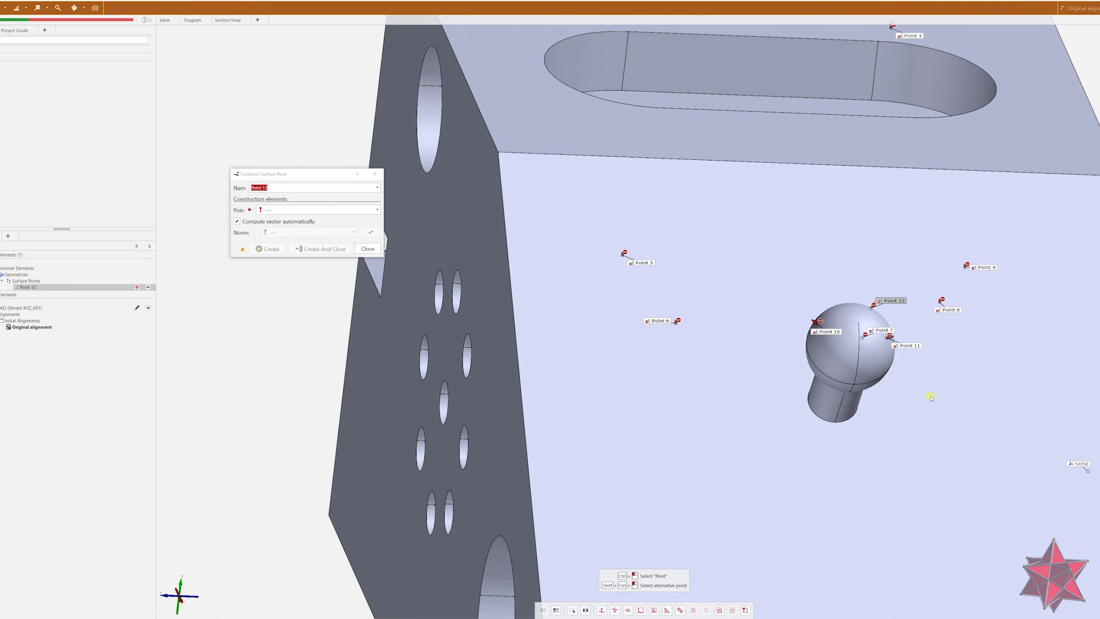
pyautogui.scroll(3, 930, 396)
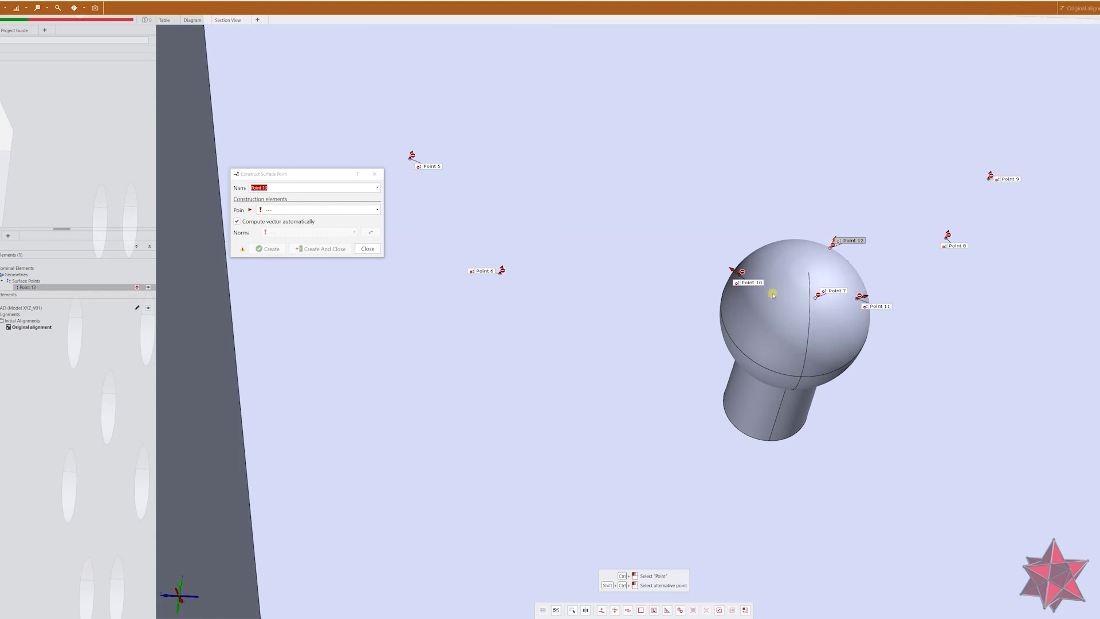
pyautogui.scroll(2, 801, 296)
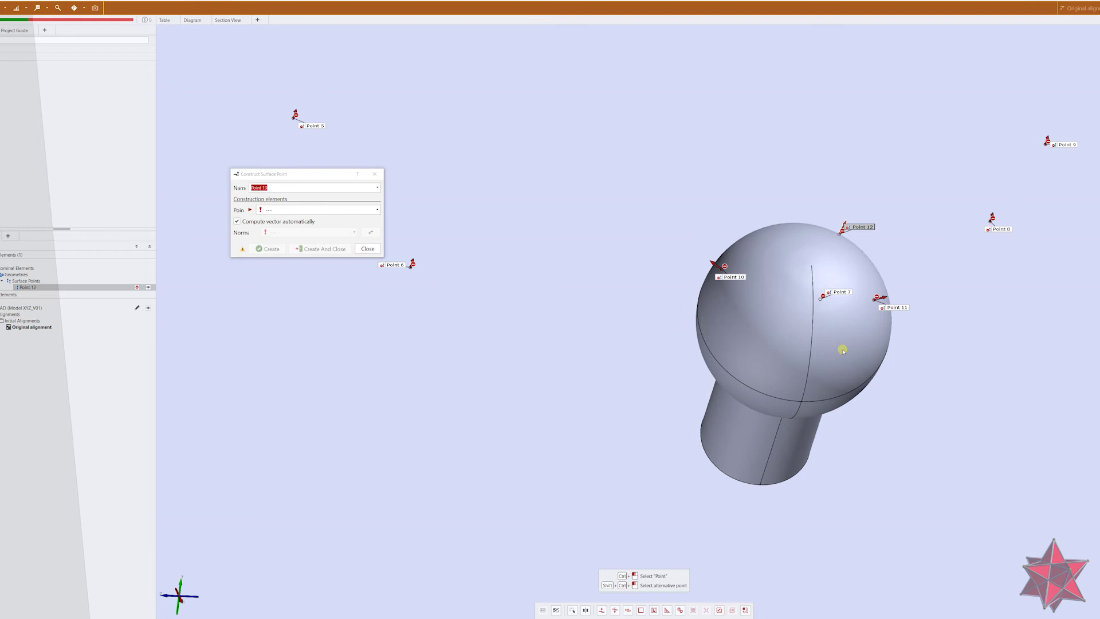
pyautogui.click(785, 337)
pyautogui.moveTo(849, 339); pyautogui.dragTo(822, 353)
pyautogui.scroll(3, 790, 316)
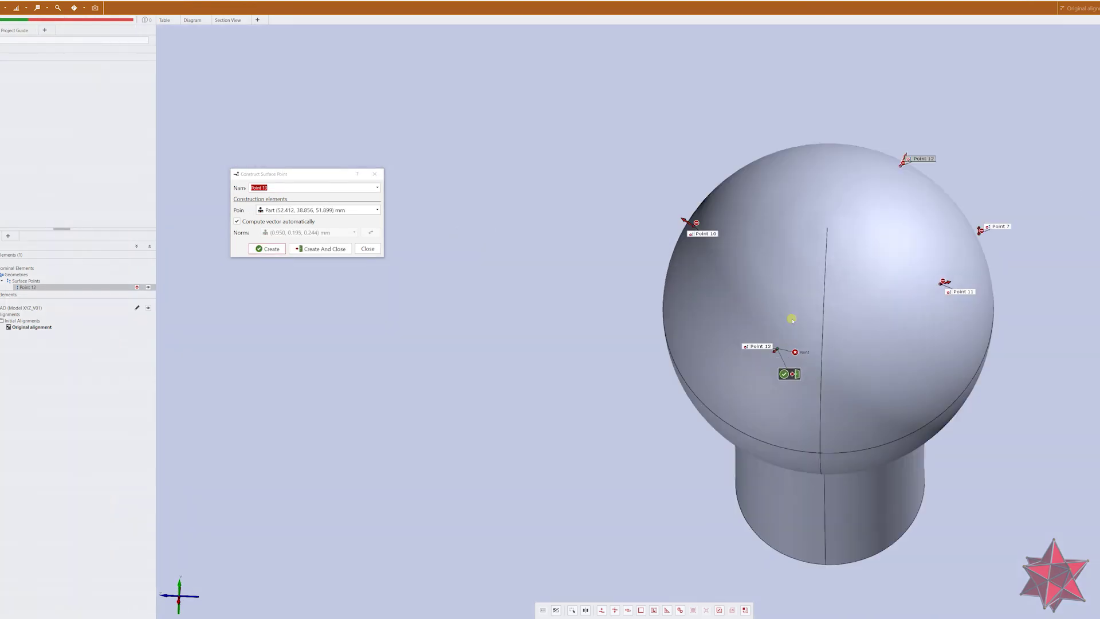
pyautogui.click(783, 374)
# Add a surface point close to Point 13 at about (52.3, 39.3, 51.9) mm and another using Point 13 itself as its location.
pyautogui.moveTo(813, 342); pyautogui.dragTo(830, 327)
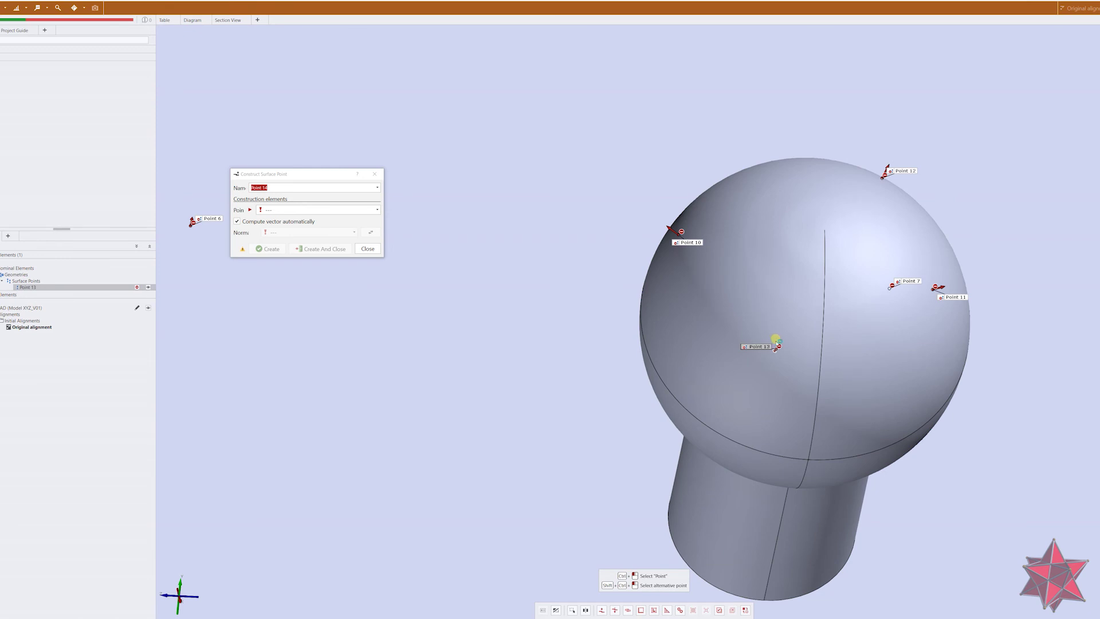
pyautogui.click(775, 339)
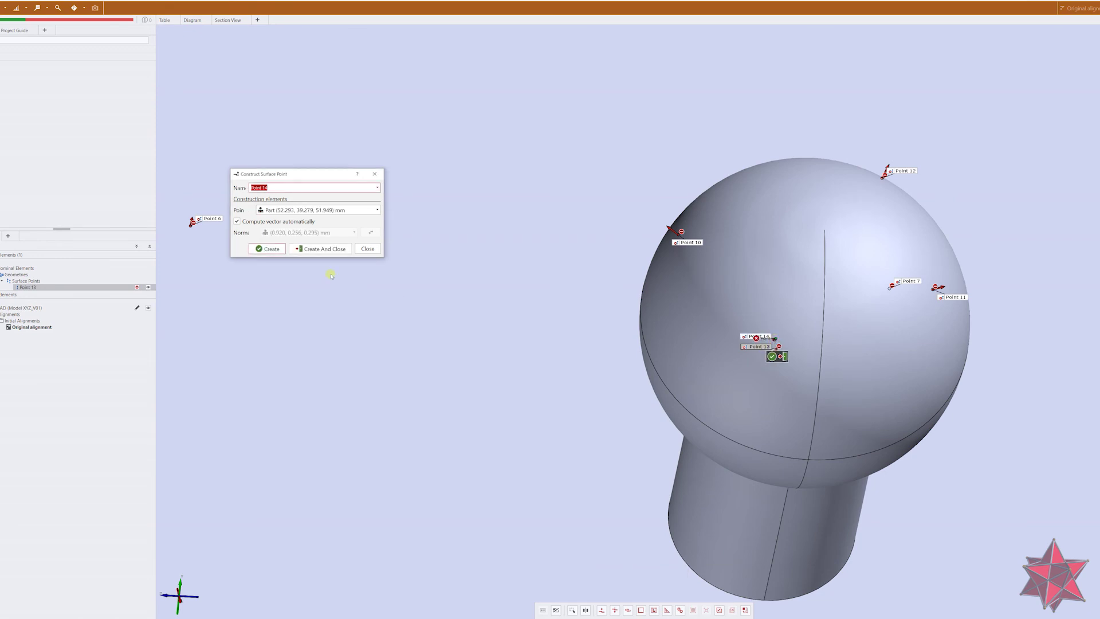
pyautogui.click(771, 356)
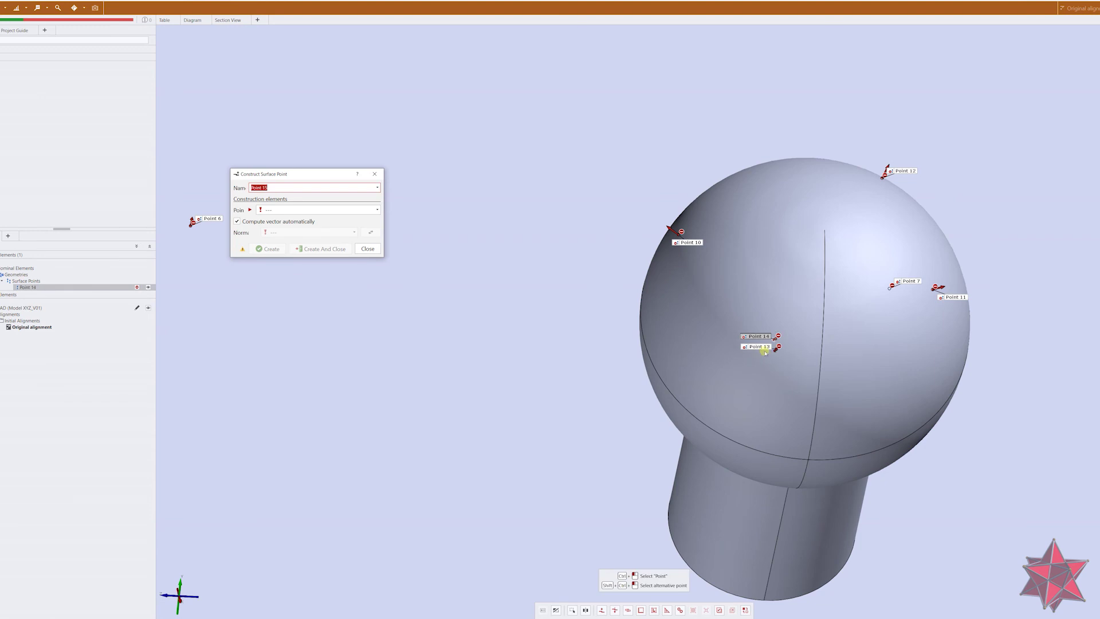
pyautogui.keyDown('ctrl'); pyautogui.click(767, 351); pyautogui.keyUp('ctrl')
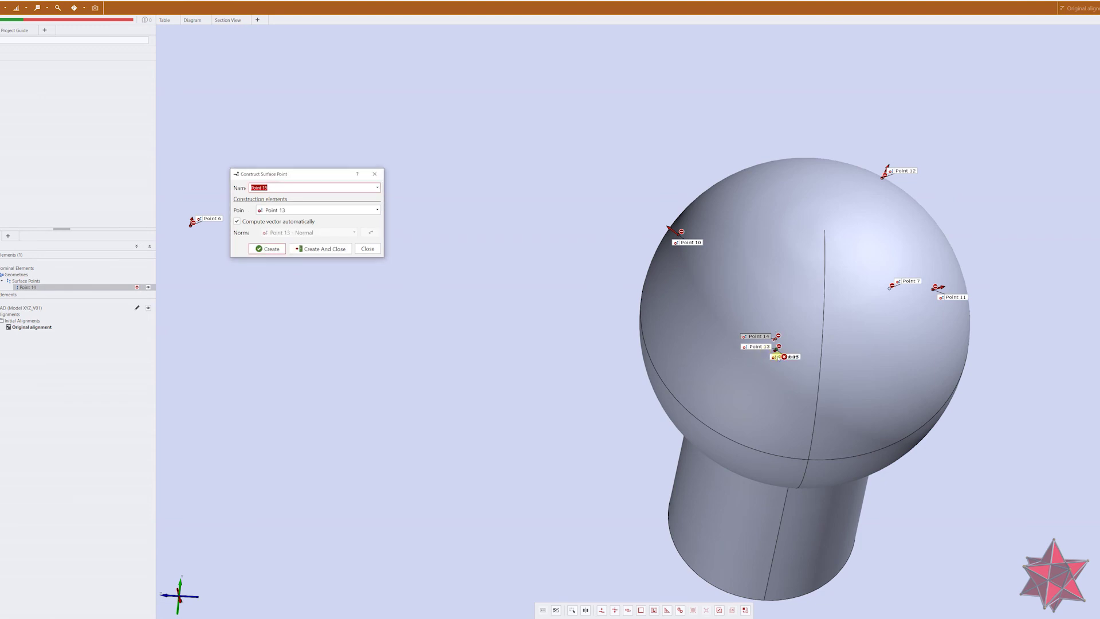
pyautogui.click(774, 356)
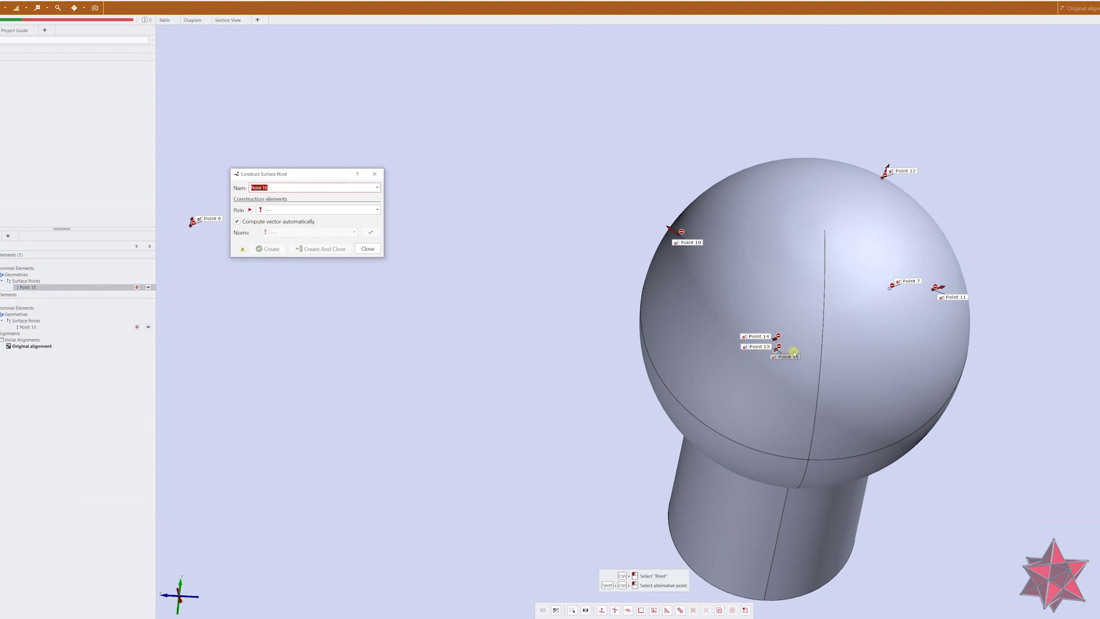
# Add two more surface points close beside Point 13 at about (52.6, 38.9, 51.2) and (52.3, 38.7, 52.3) mm.
pyautogui.click(797, 359)
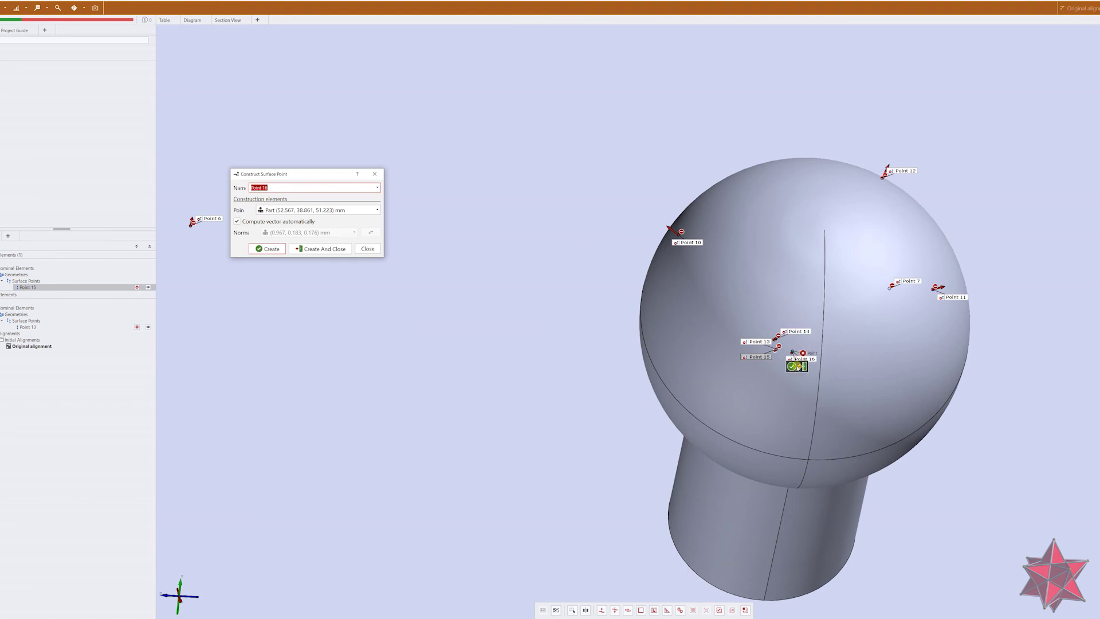
pyautogui.click(791, 366)
pyautogui.moveTo(793, 366)
pyautogui.mouseDown()
pyautogui.moveTo(804, 350)
pyautogui.moveTo(792, 369)
pyautogui.mouseUp()
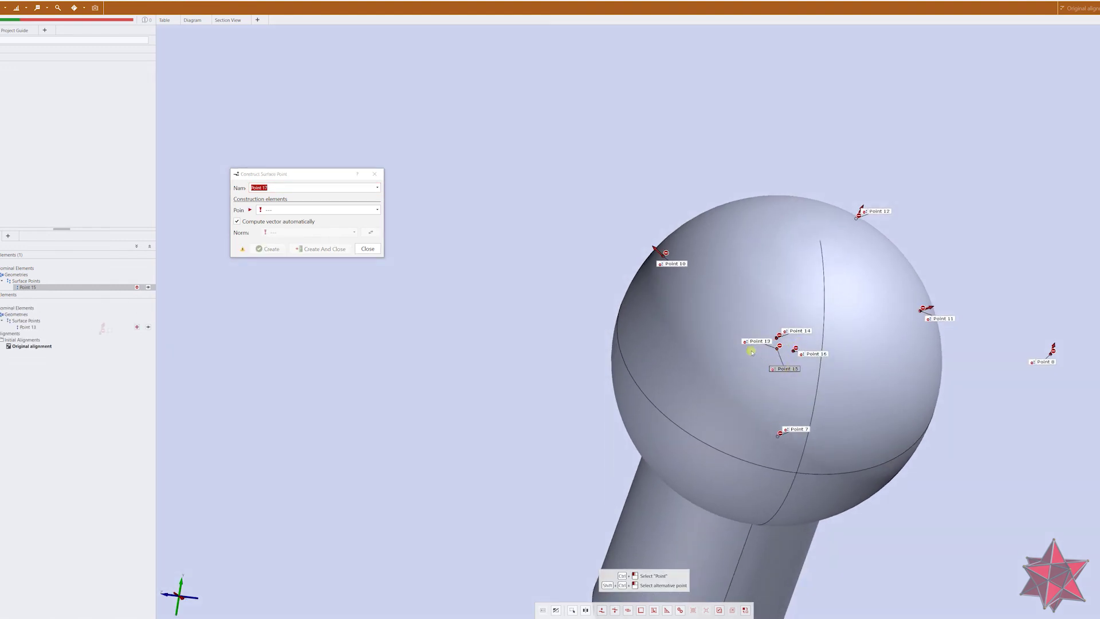
pyautogui.click(767, 350)
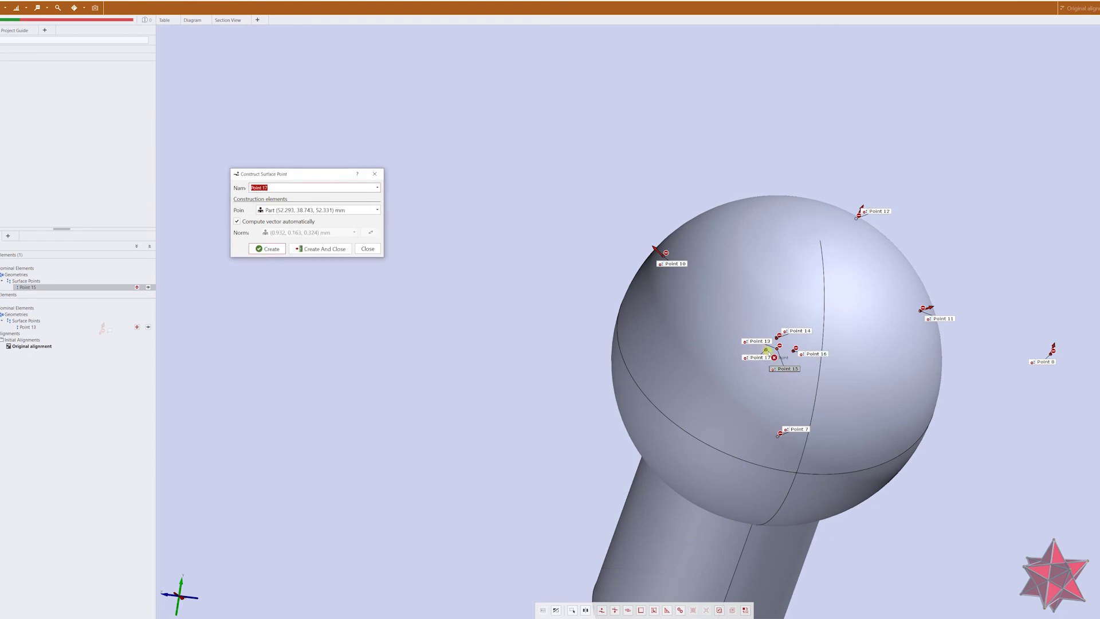
pyautogui.click(768, 371)
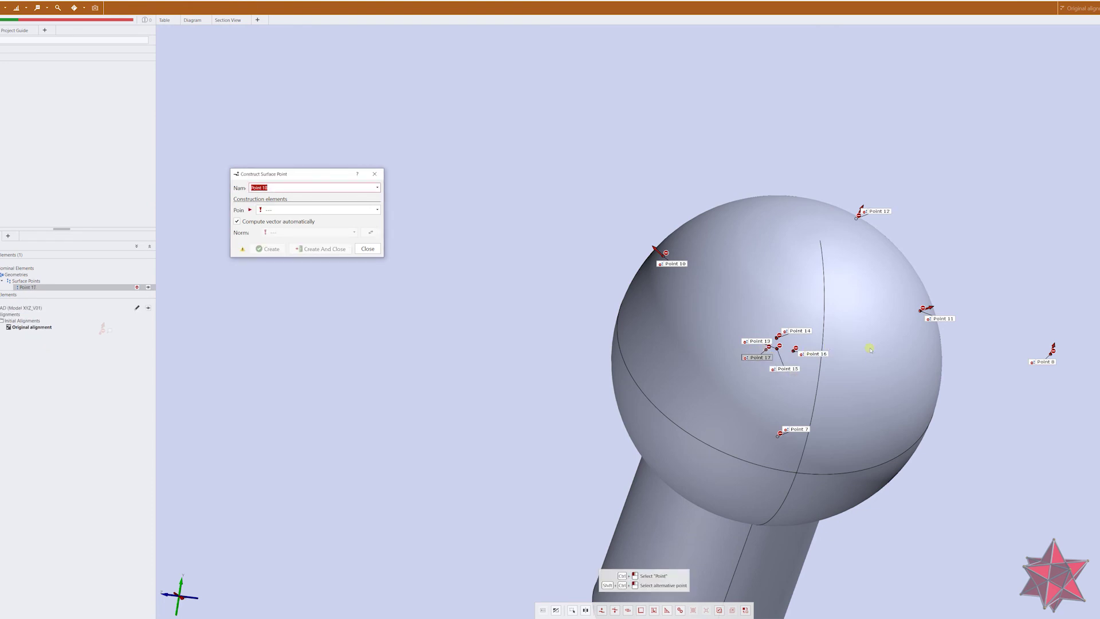
# Examine the spacing and normal directions of the clustered points around Point 13 on the ball from several angles.
pyautogui.moveTo(869, 348); pyautogui.dragTo(858, 356)
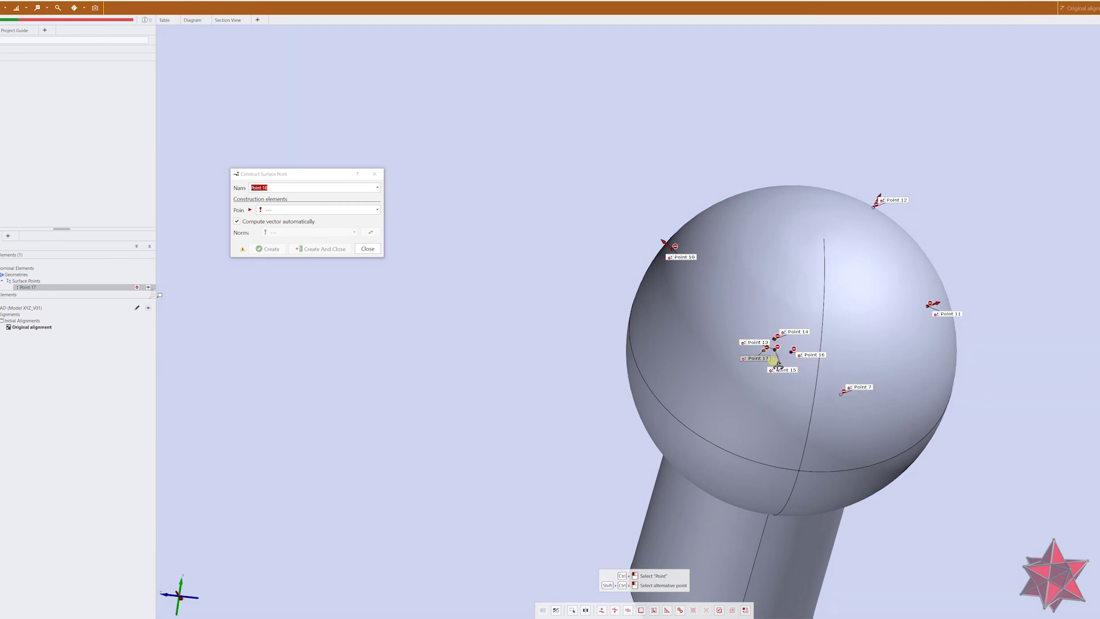
pyautogui.scroll(5, 767, 357)
pyautogui.moveTo(767, 359); pyautogui.dragTo(714, 363)
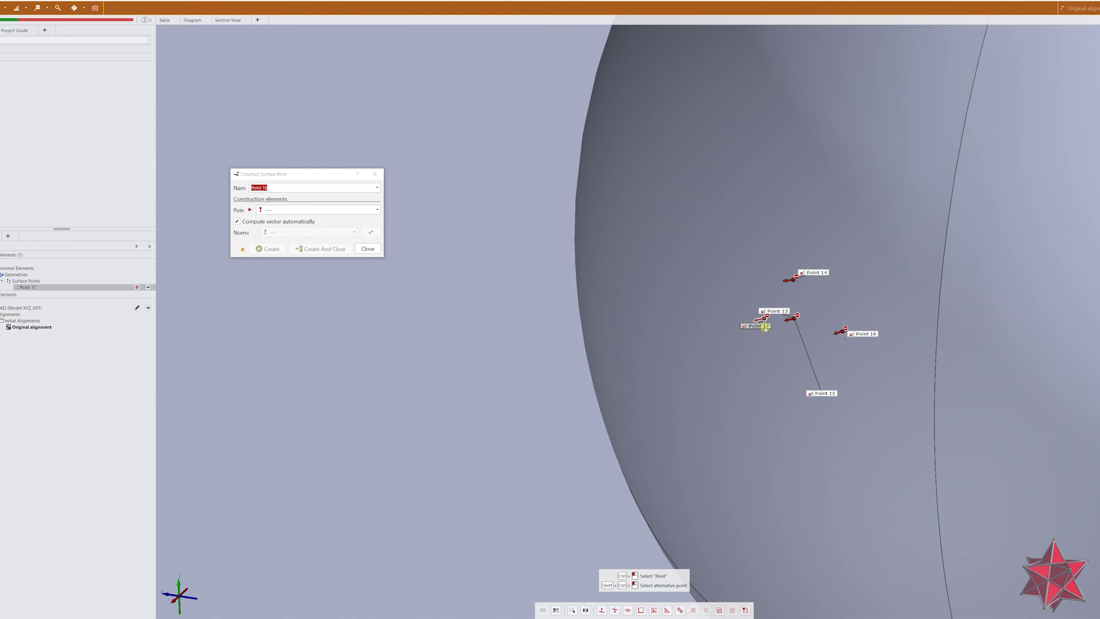
pyautogui.scroll(-6, 837, 341)
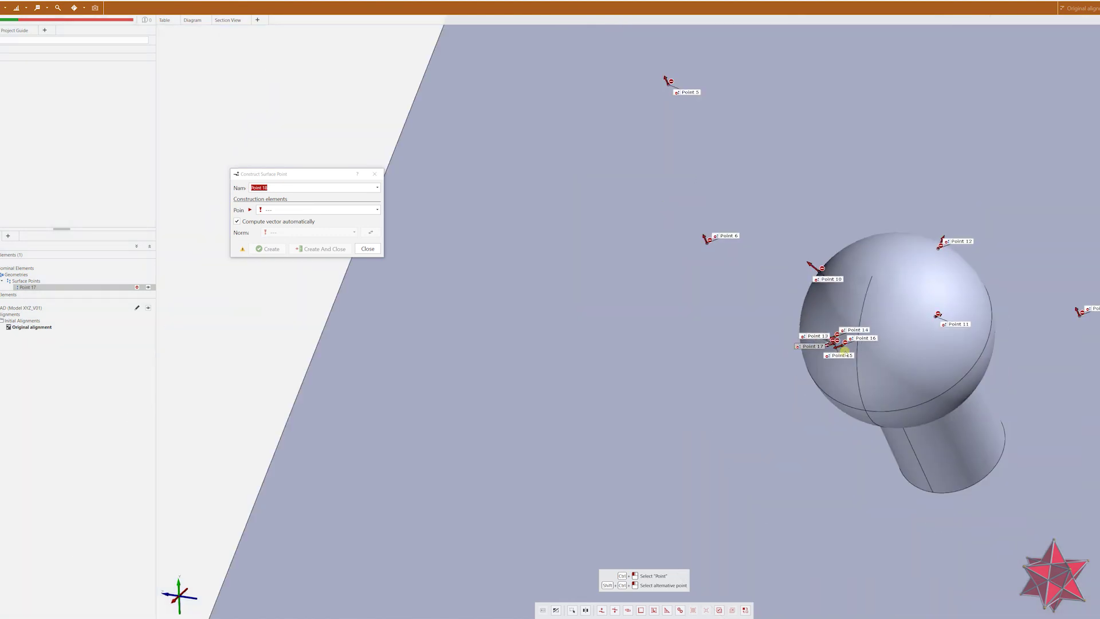
pyautogui.moveTo(928, 343); pyautogui.dragTo(995, 293)
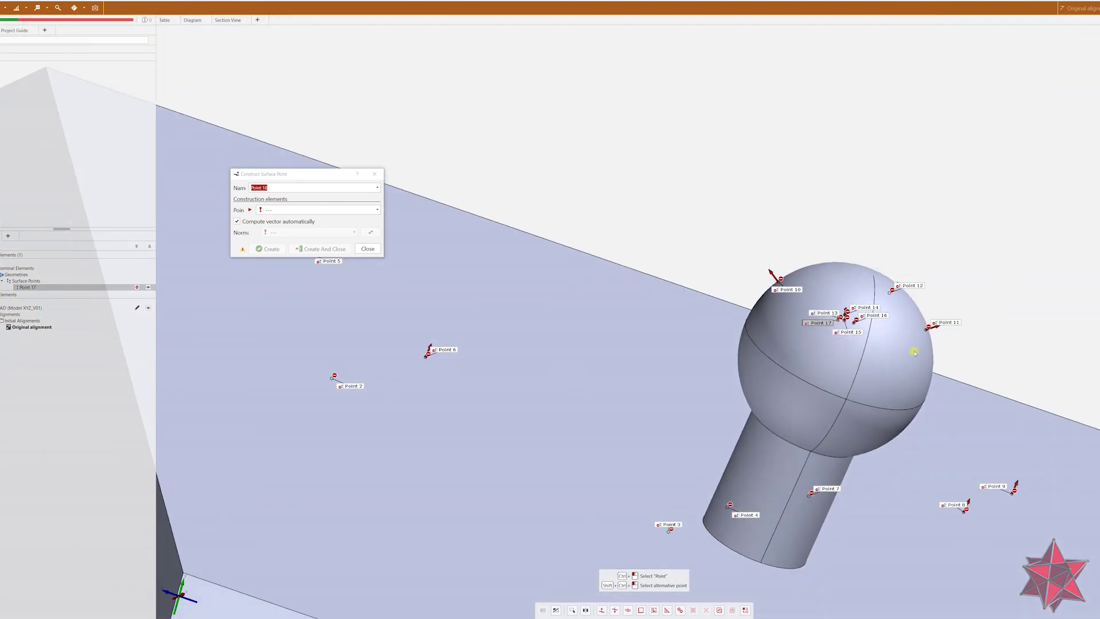
pyautogui.scroll(4, 911, 346)
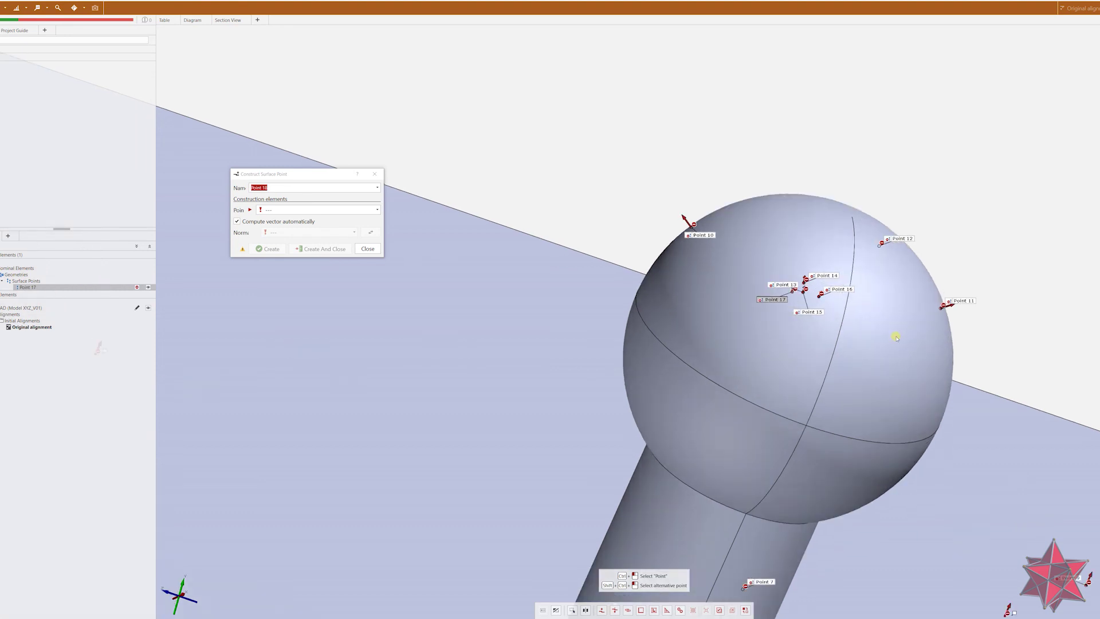
pyautogui.moveTo(871, 342); pyautogui.dragTo(814, 390)
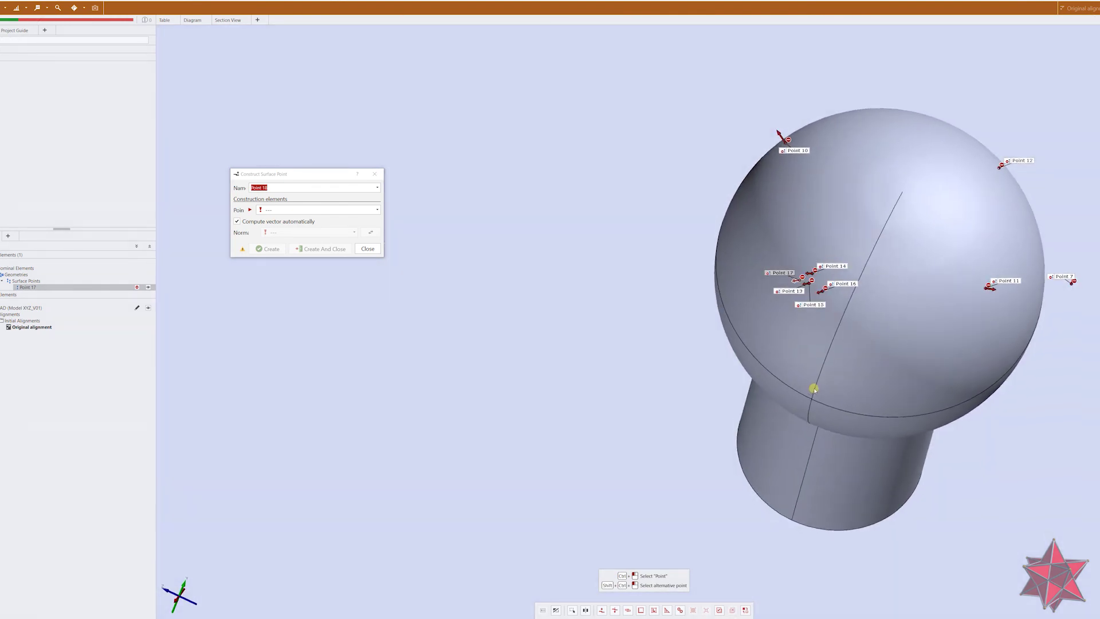